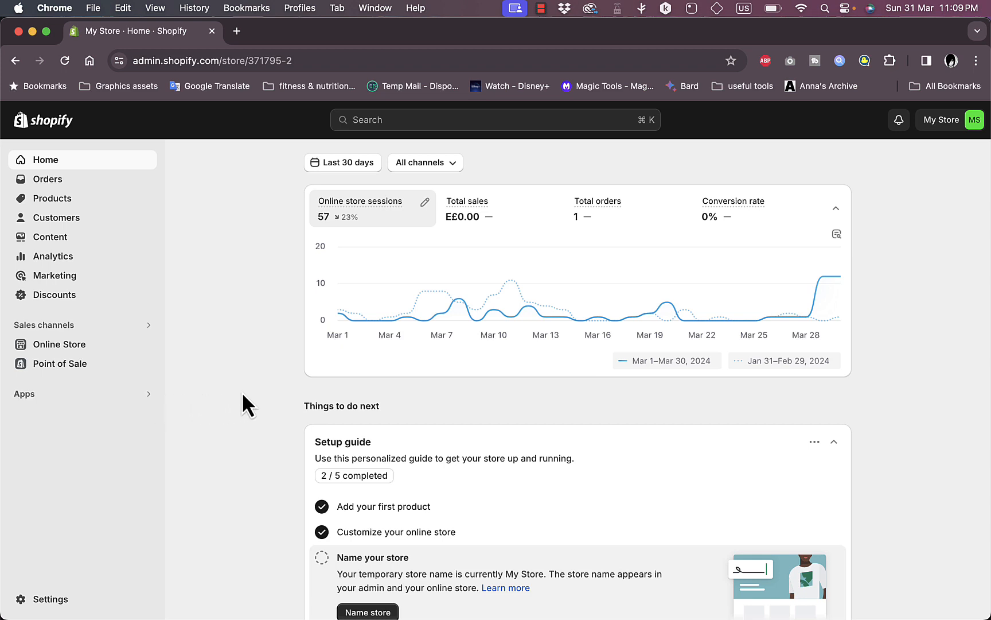
From the Apps search, look up 'pagefly' in the Shopify App Store in a new tab
left_click(103, 395)
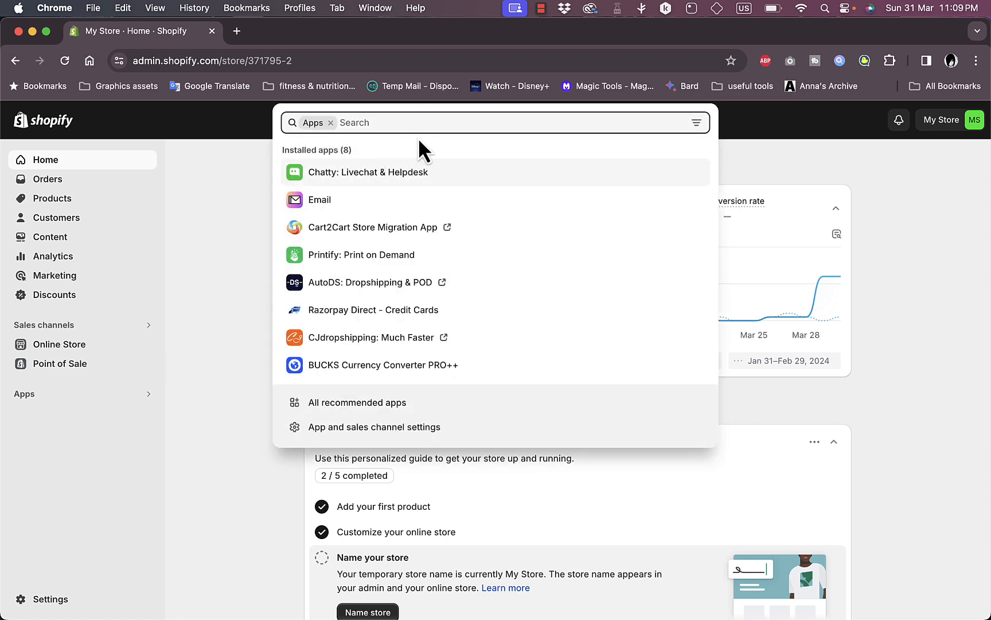
type("pagefly")
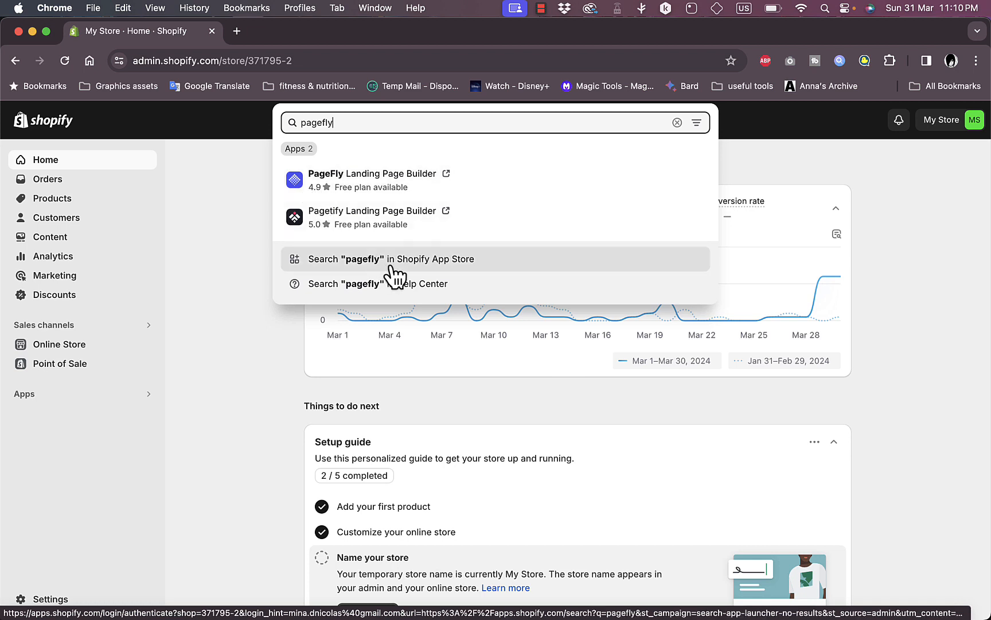
left_click(416, 268)
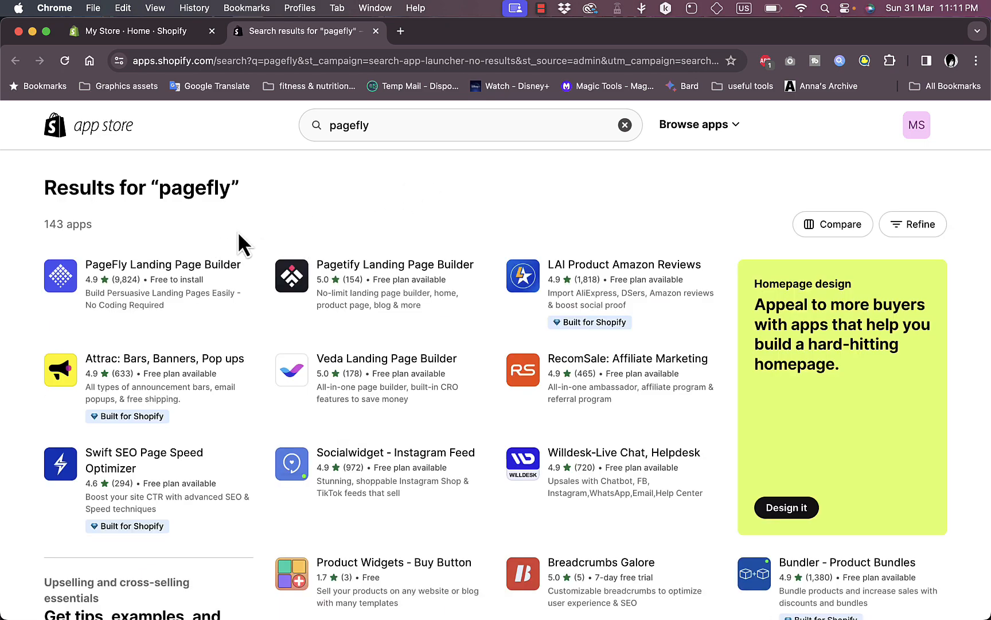
Open the PageFly Landing Page Builder listing and start installing it
left_click(144, 265)
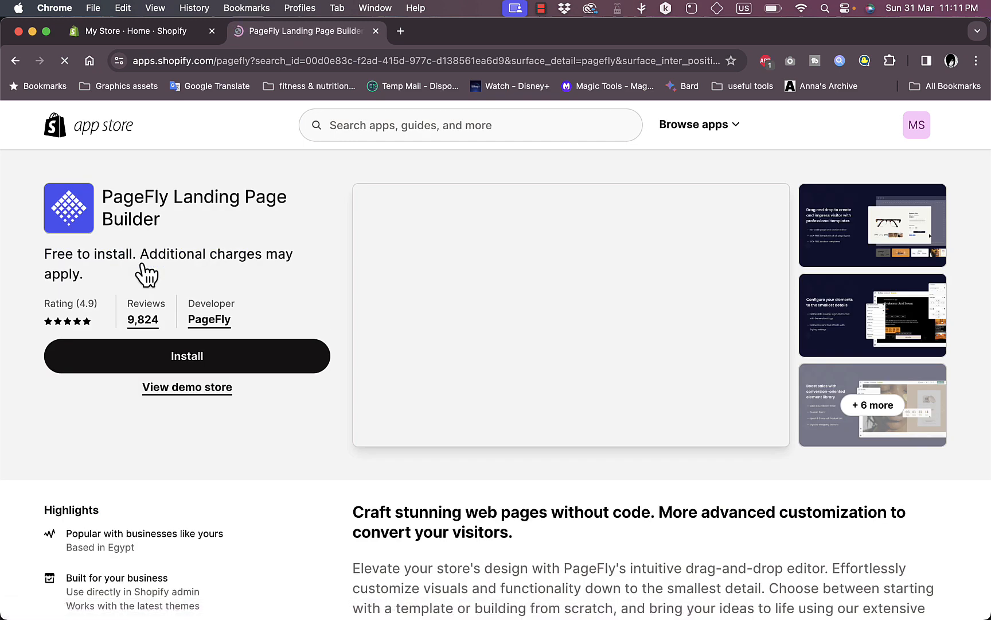
left_click(199, 368)
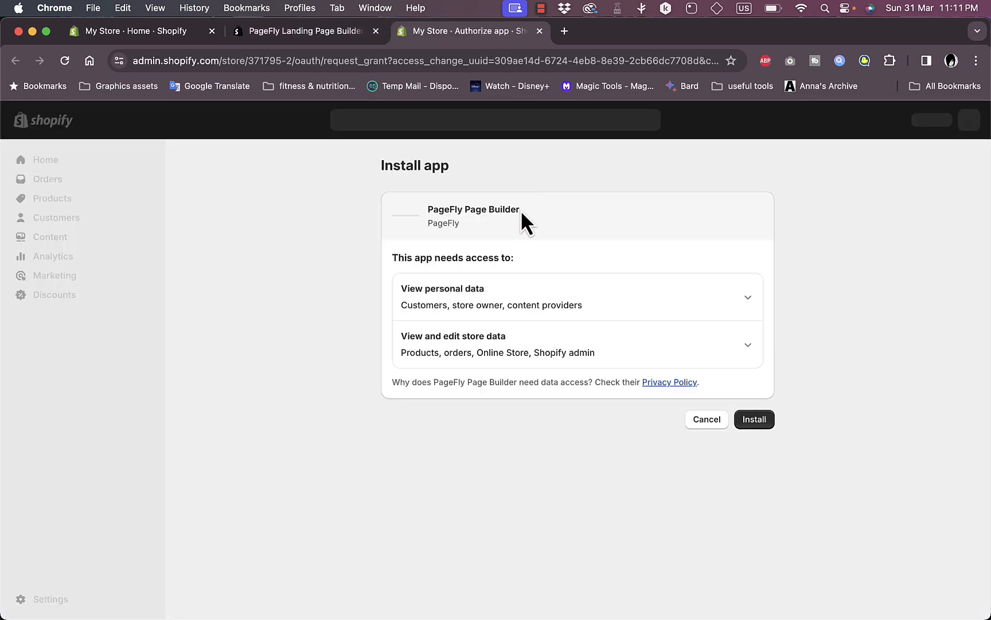
Approve PageFly's permissions to install it, then go to 'Start creating pages' from the dashboard
left_click(757, 421)
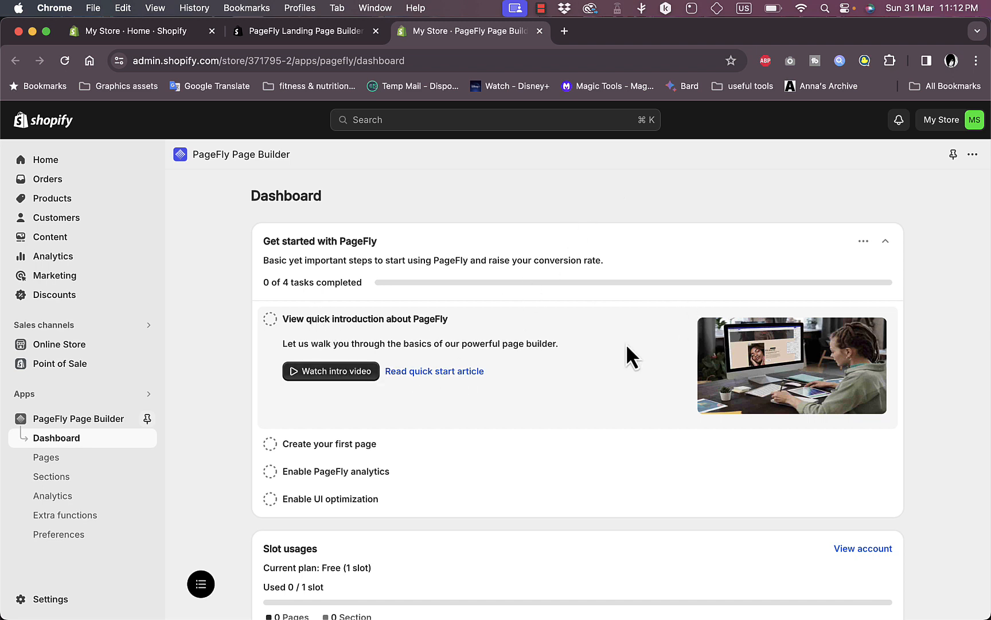
scroll(540, 354, "down", 3)
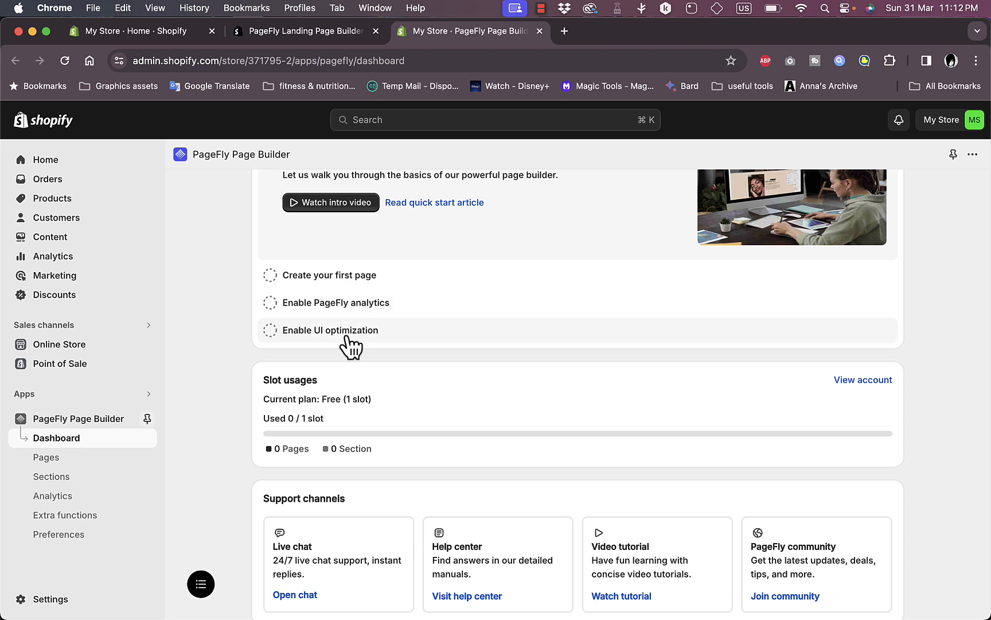
left_click(341, 276)
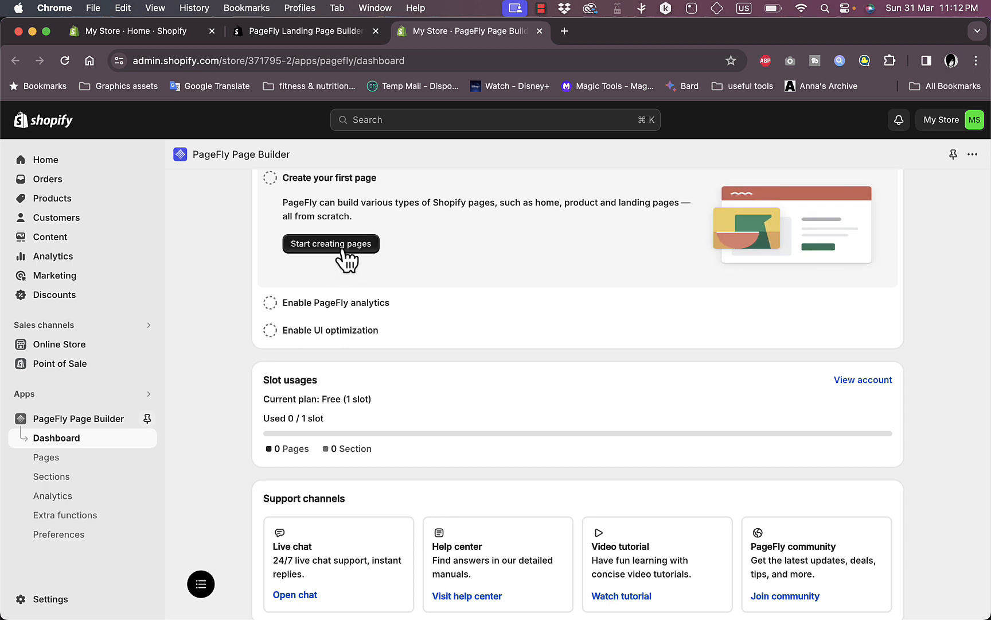
left_click(341, 248)
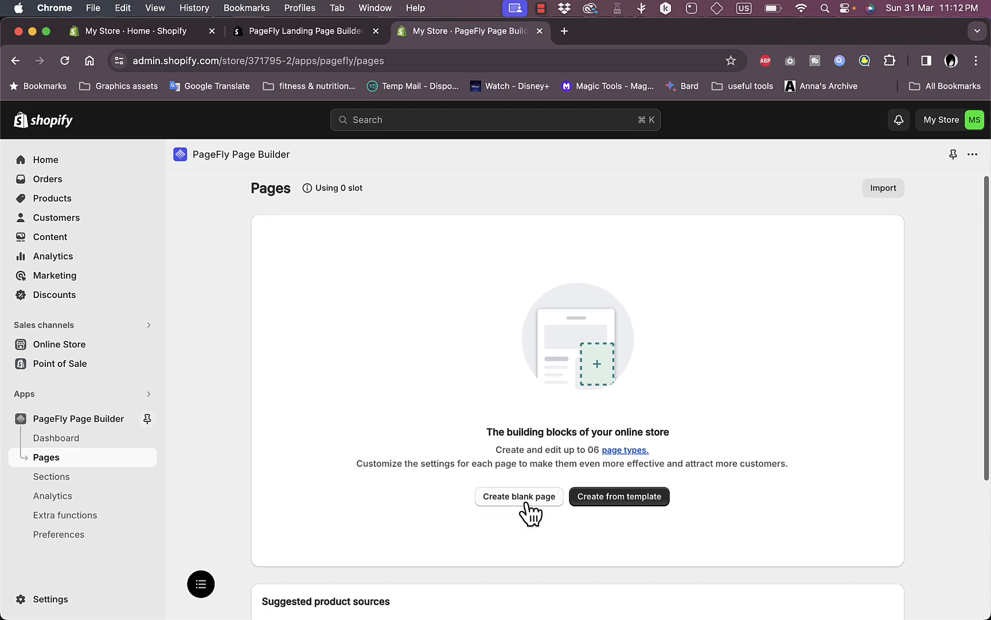
Choose Create from template > Regular to bring up the regular-page template gallery
scroll(528, 508, "down", 5)
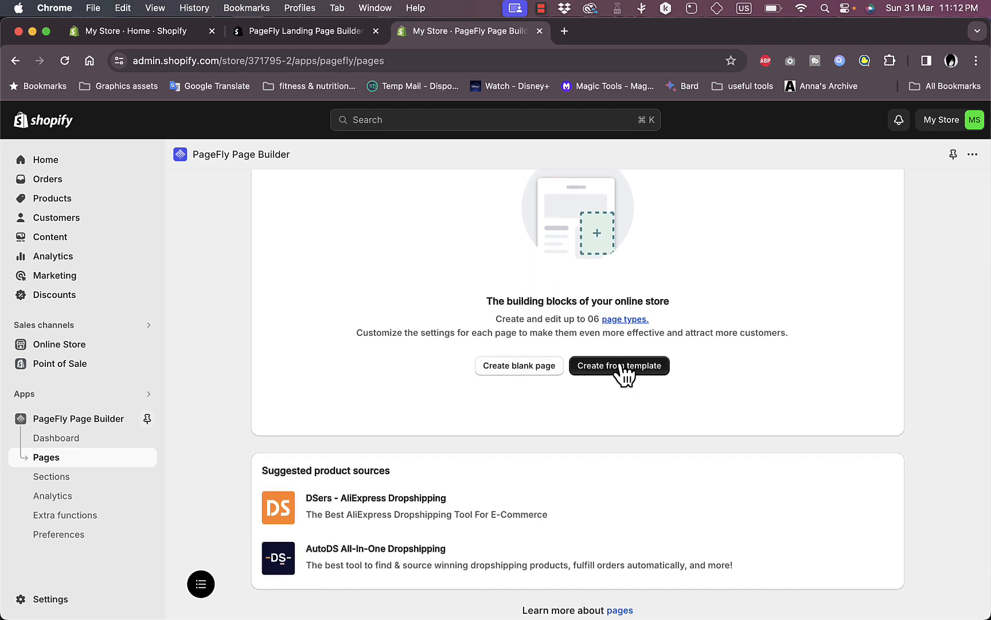
scroll(622, 373, "up", 5)
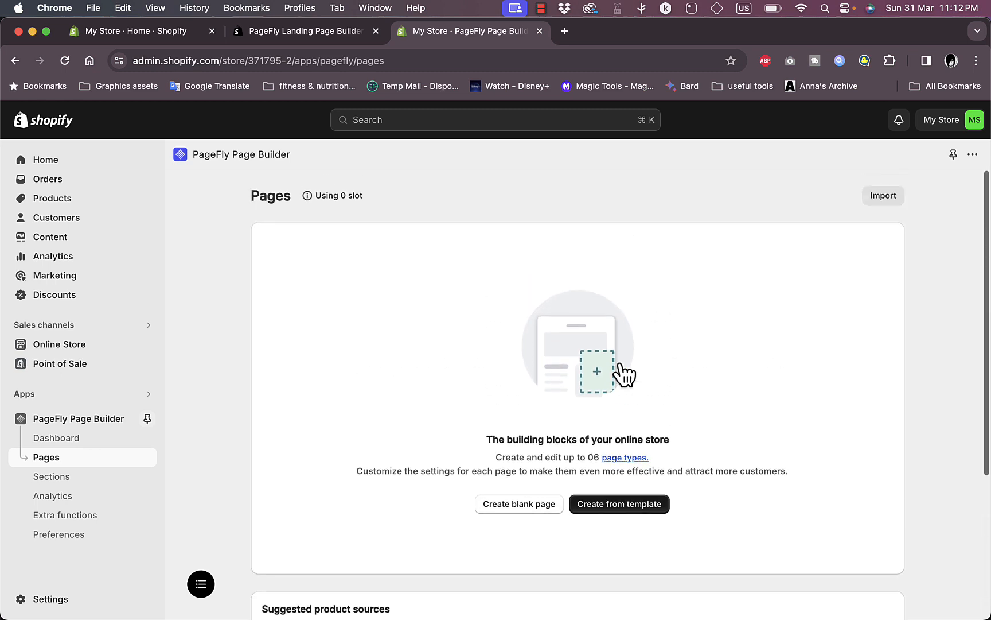
left_click(631, 511)
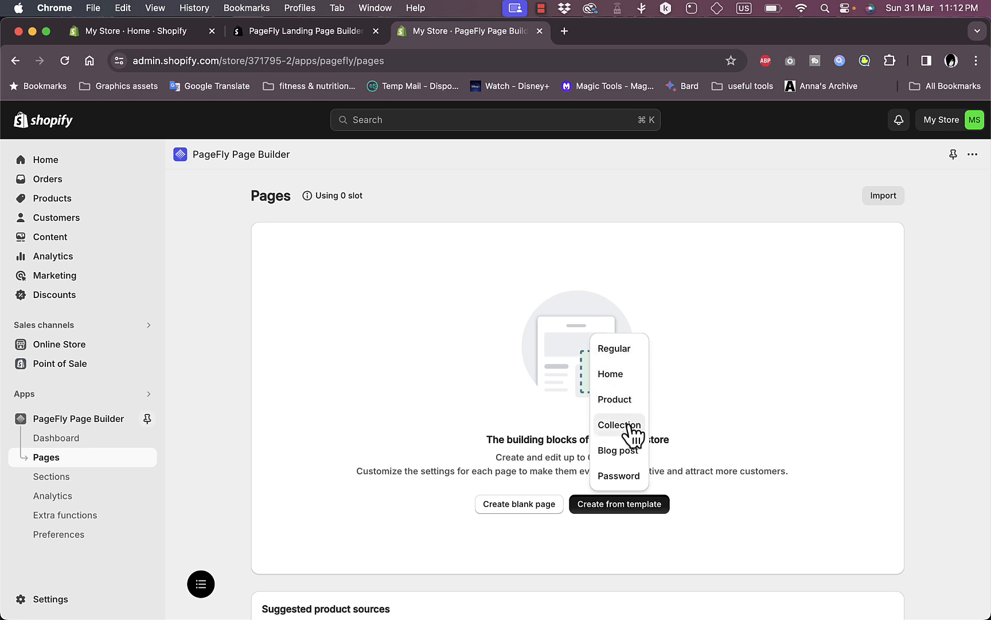
left_click(619, 352)
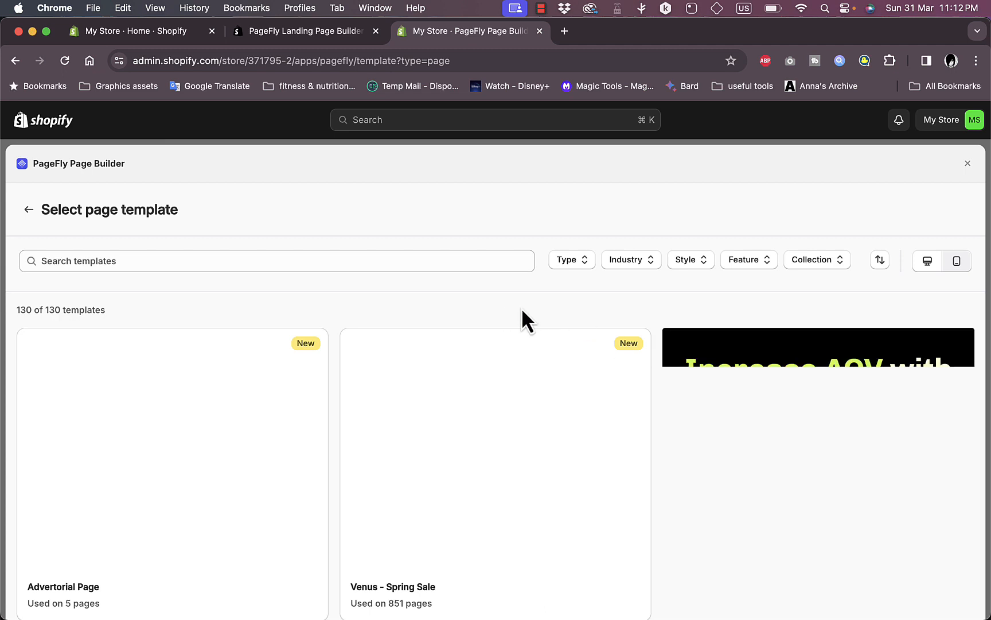
Dismiss the recommendation survey popup covering the template gallery
scroll(522, 307, "down", 3)
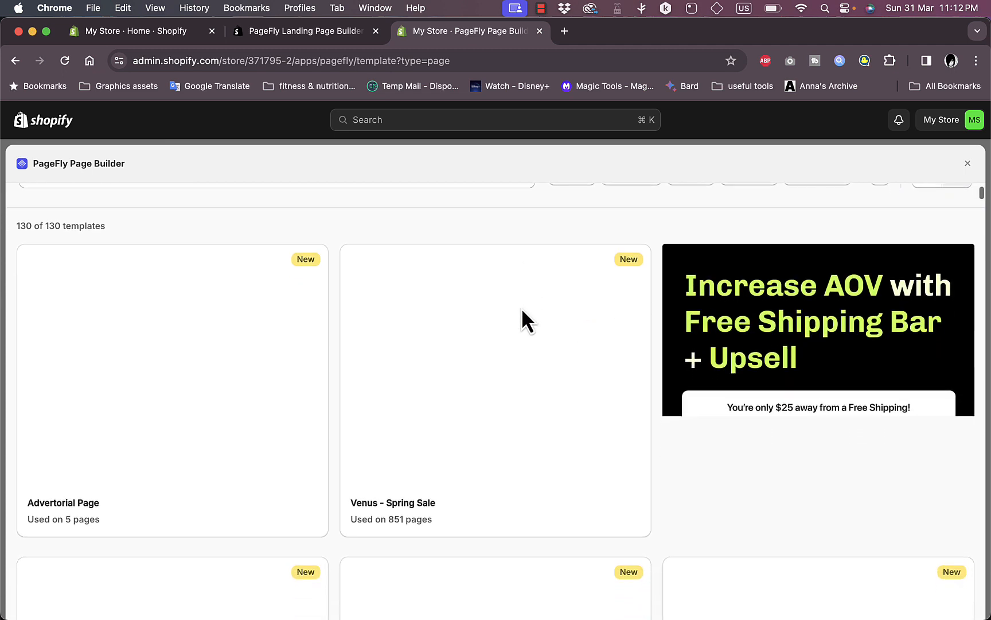
scroll(522, 307, "up", 2)
scroll(521, 308, "down", 7)
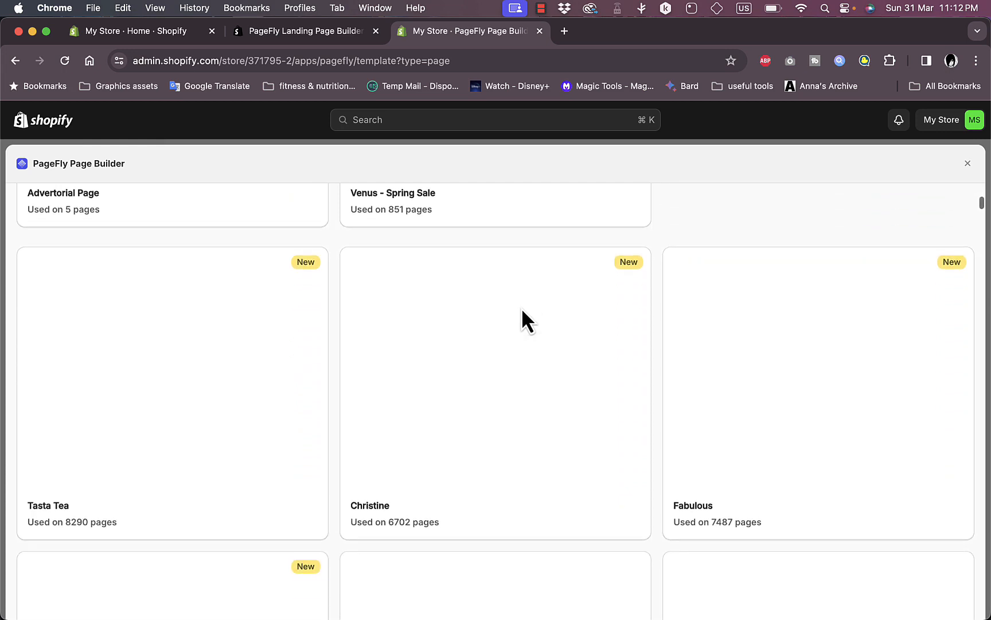
scroll(521, 308, "down", 2)
scroll(522, 307, "up", 10)
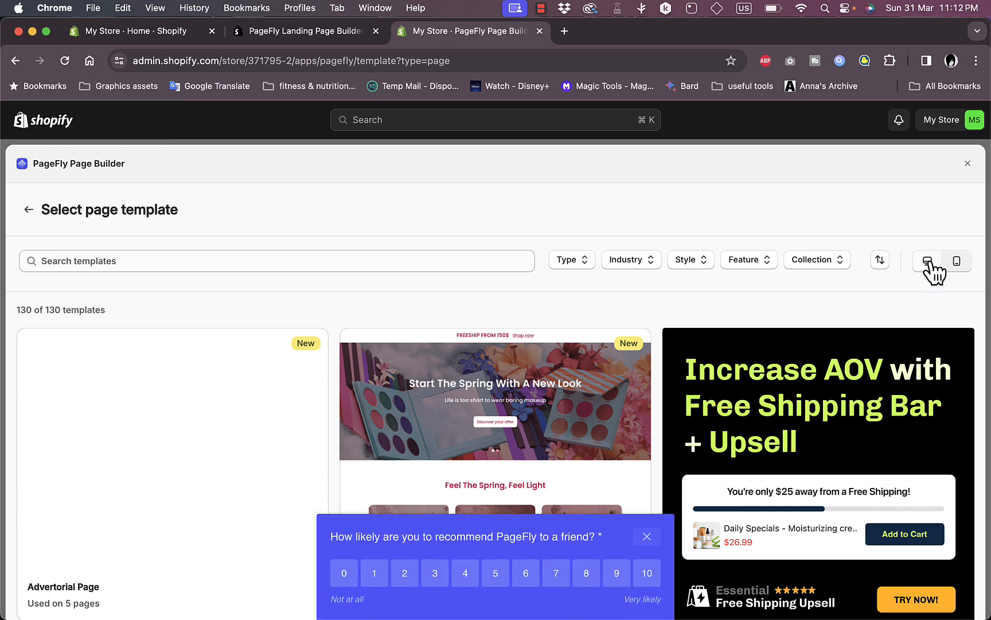
left_click(647, 538)
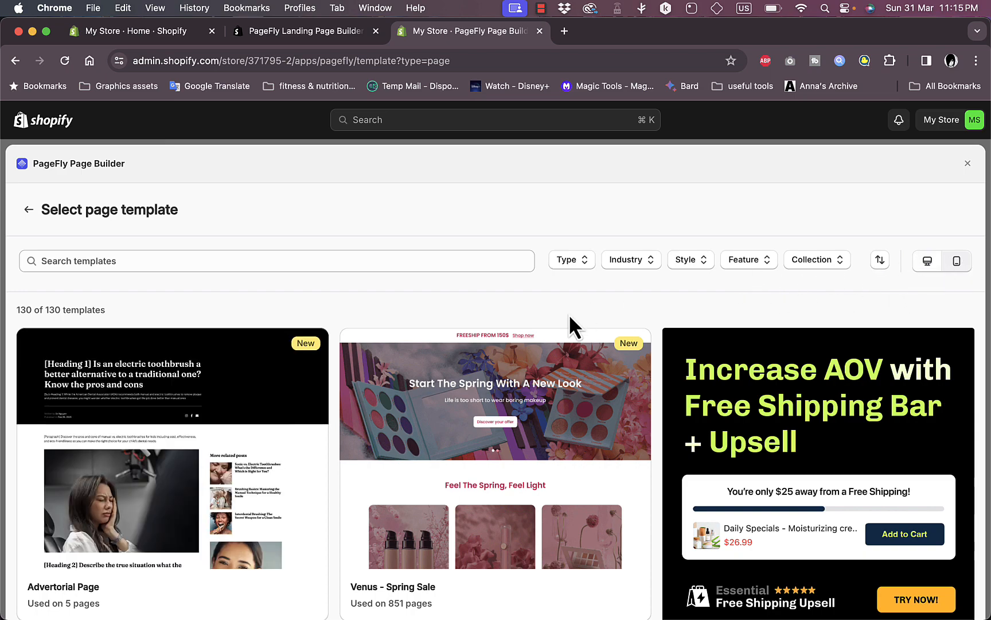
Create the new page from the Tasta Tea template
scroll(569, 313, "down", 10)
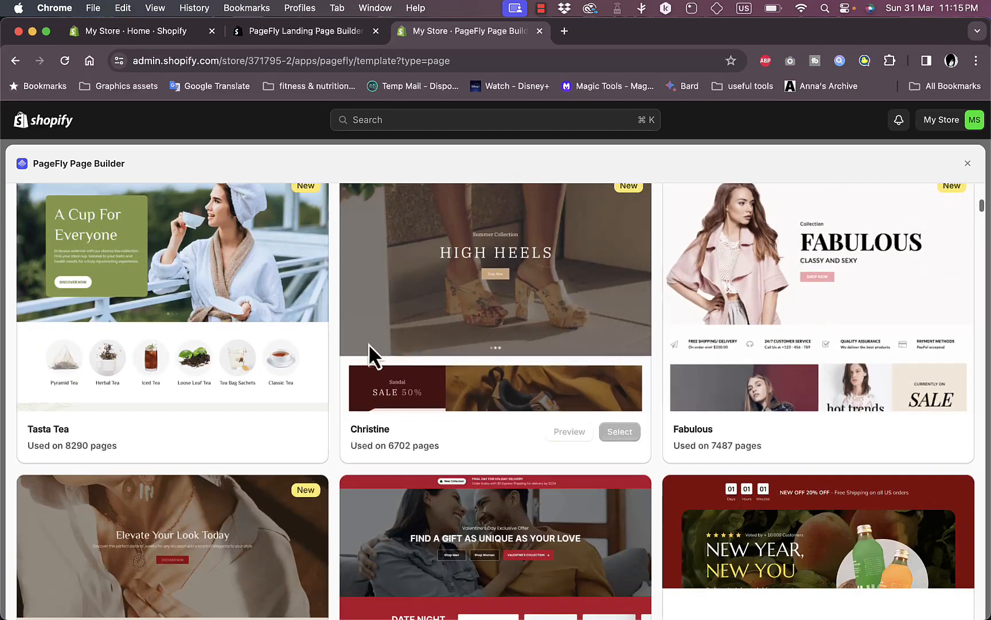
scroll(390, 300, "up", 2)
scroll(395, 304, "down", 4)
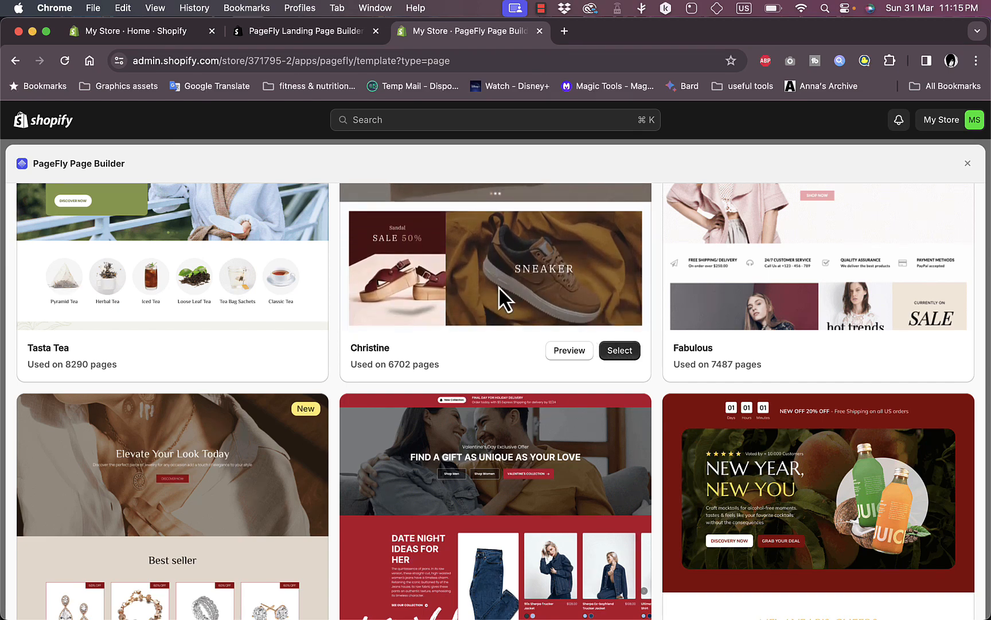
scroll(499, 287, "up", 3)
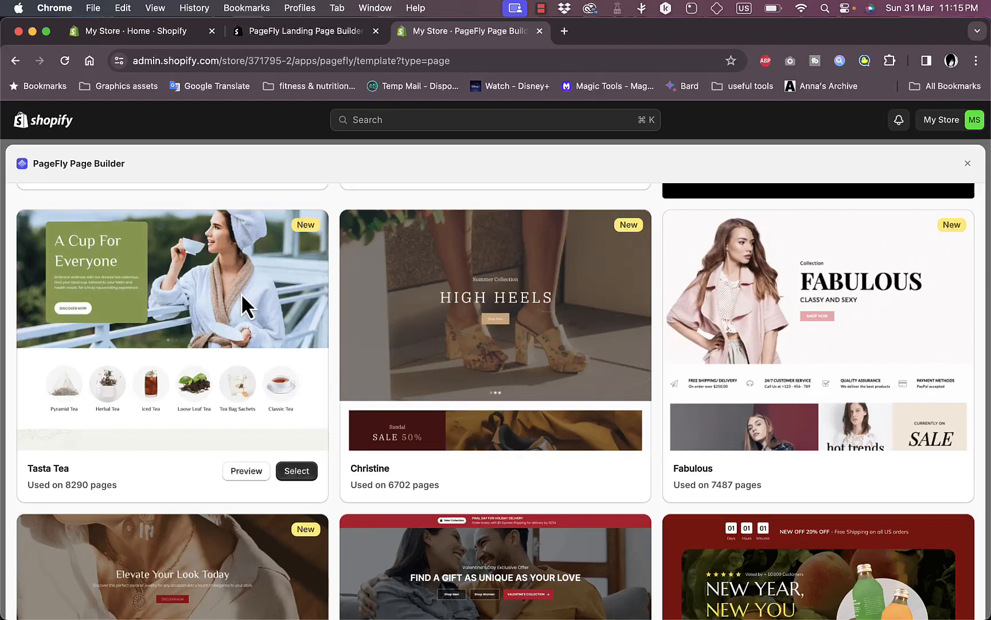
scroll(241, 293, "down", 2)
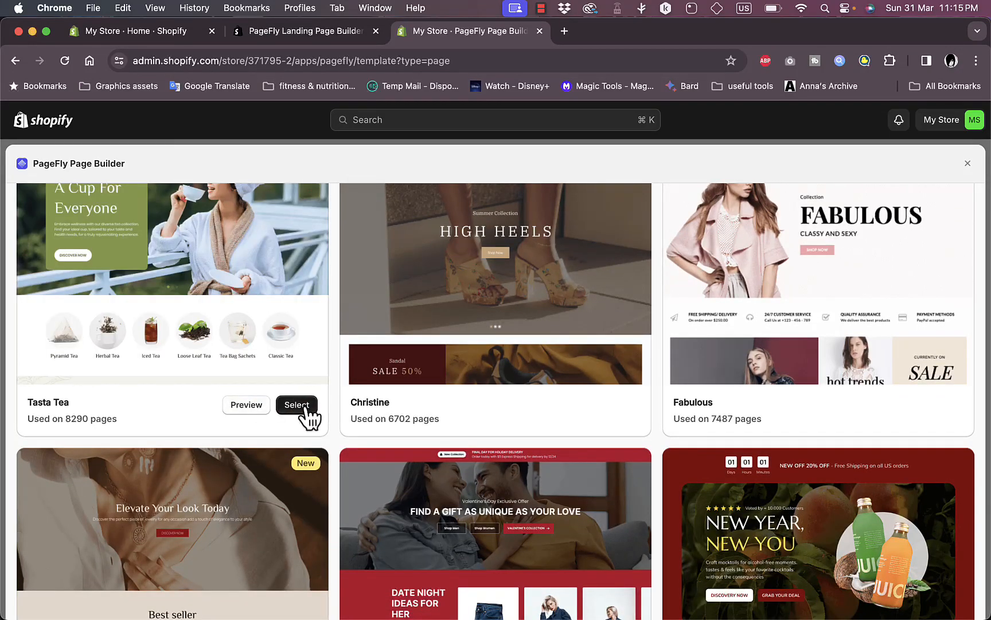
left_click(305, 405)
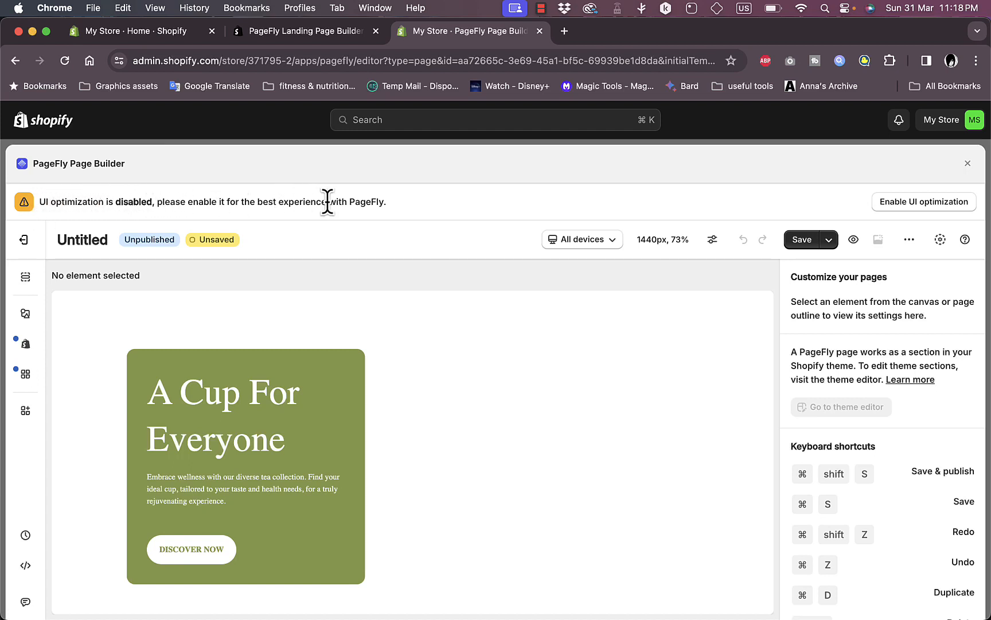
Enable UI optimization with 'Accept all cookies' selected
left_click(921, 204)
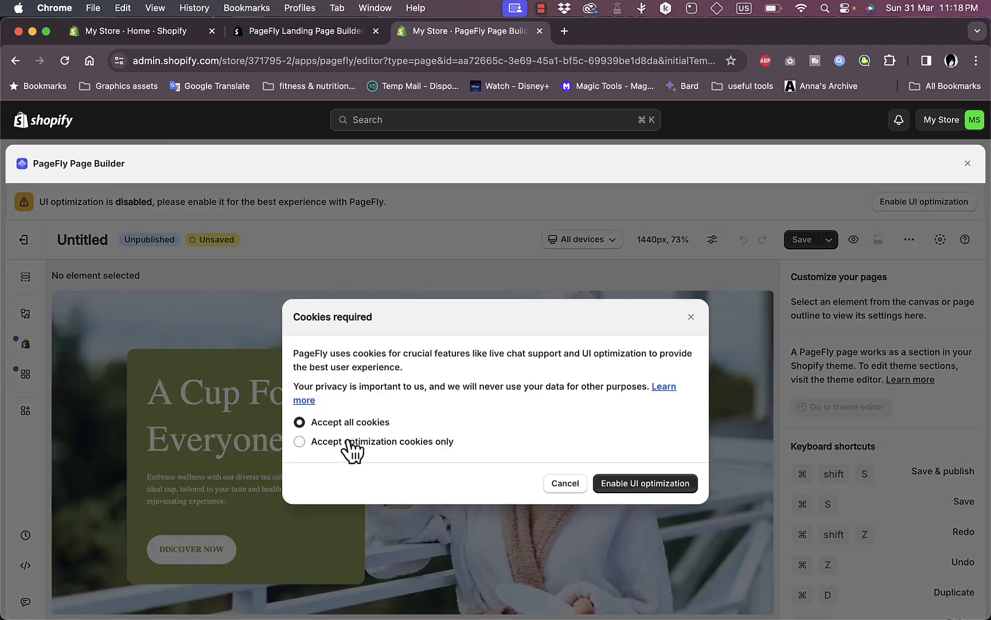
left_click(635, 491)
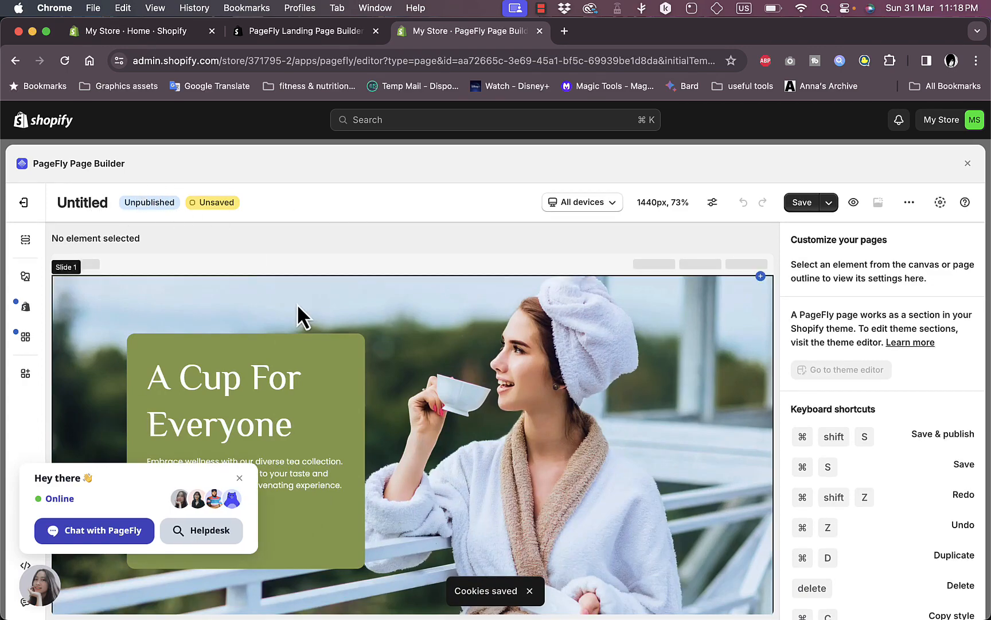
scroll(299, 307, "down", 5)
scroll(299, 307, "up", 5)
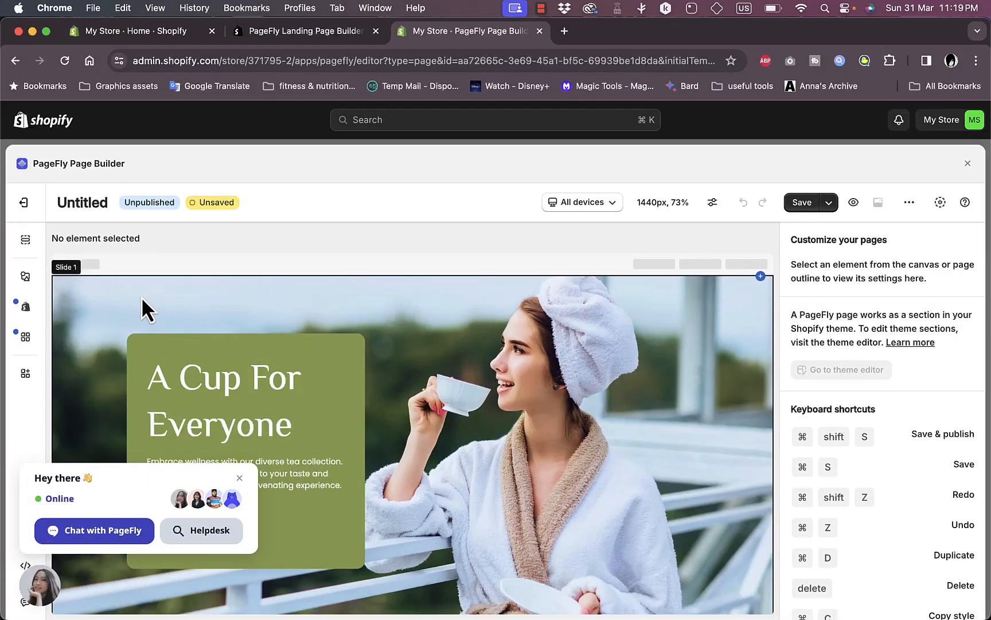
Select the hero slideshow and preview Slides 1, 2 and 3
left_click(141, 297)
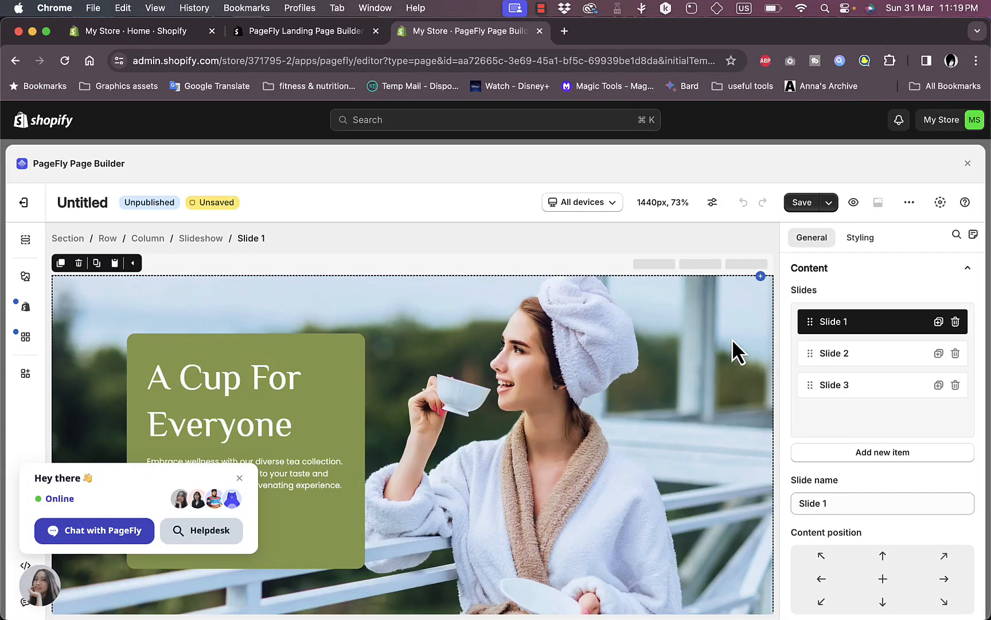
left_click(838, 352)
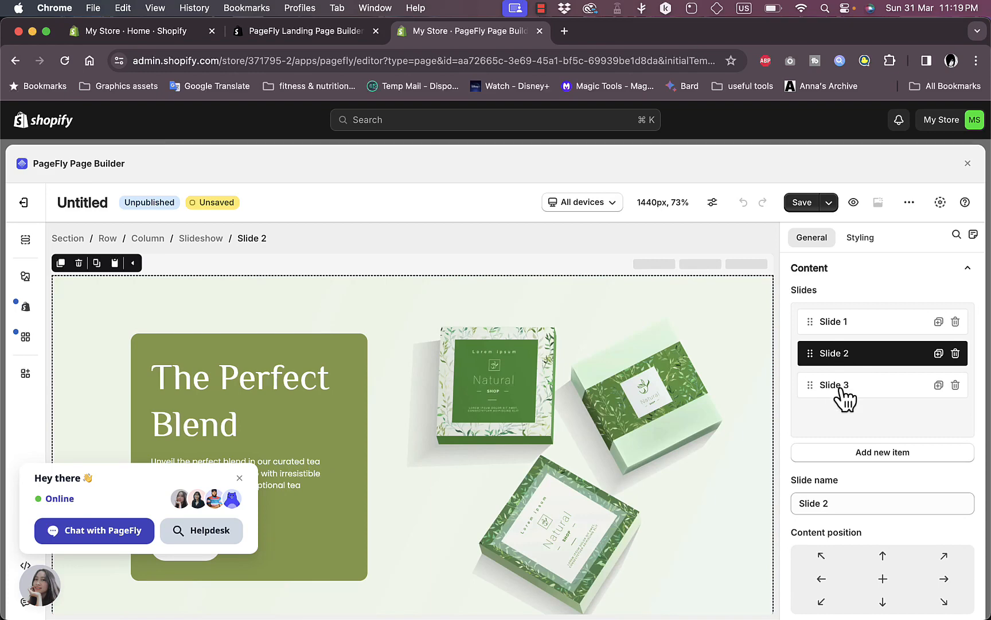
left_click(840, 385)
left_click(842, 323)
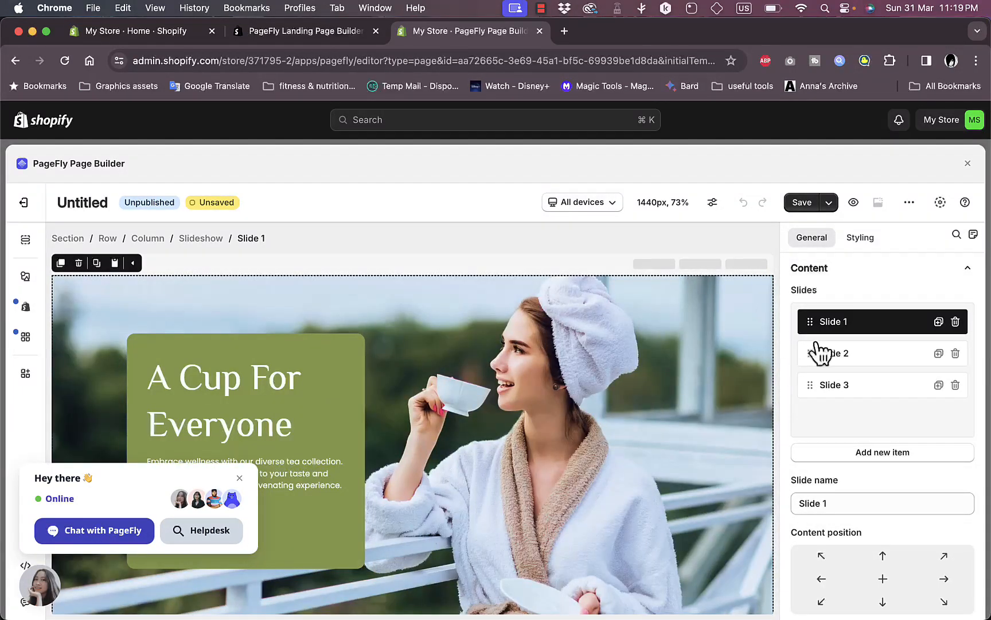
Add and then delete extra slides so the slideshow keeps exactly three
left_click(938, 322)
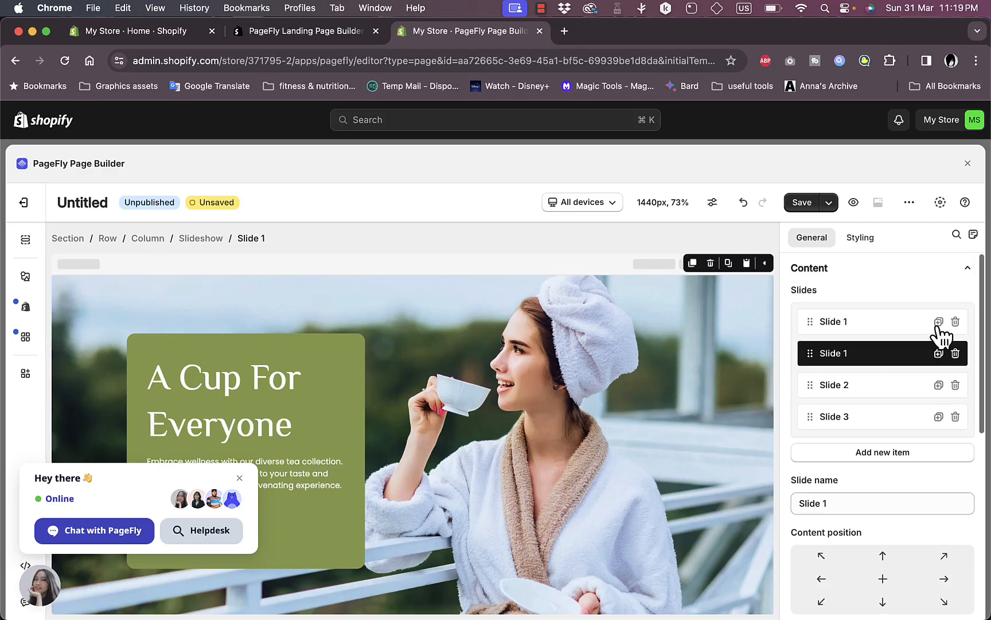
left_click(956, 353)
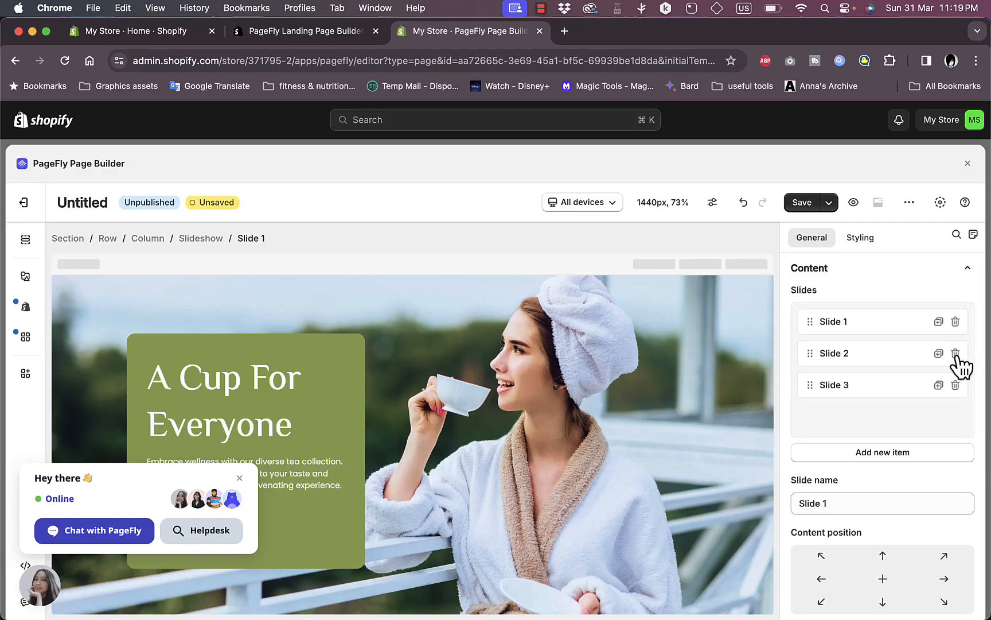
scroll(881, 407, "down", 2)
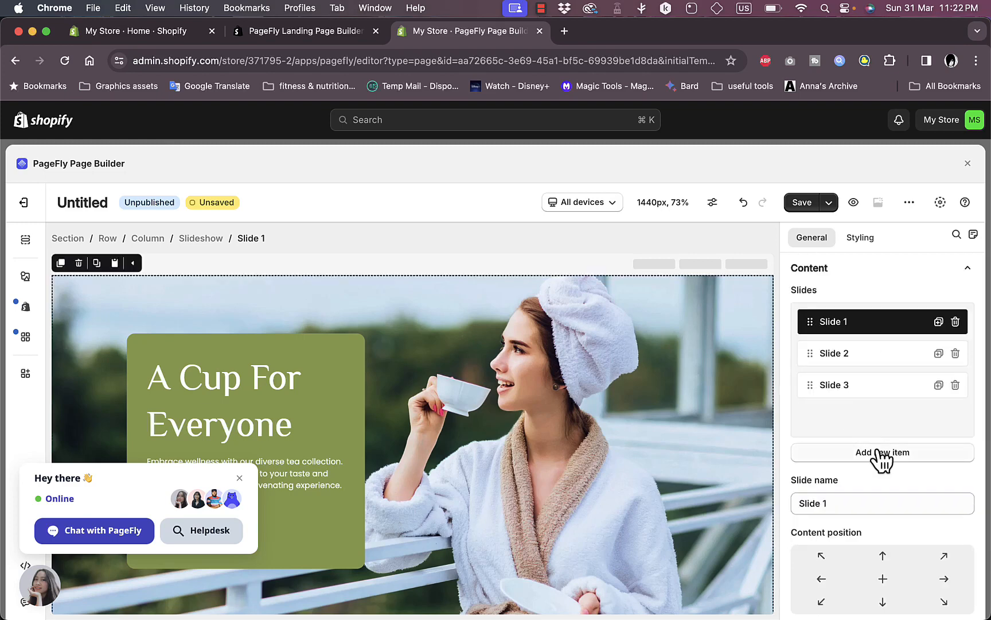
left_click(882, 453)
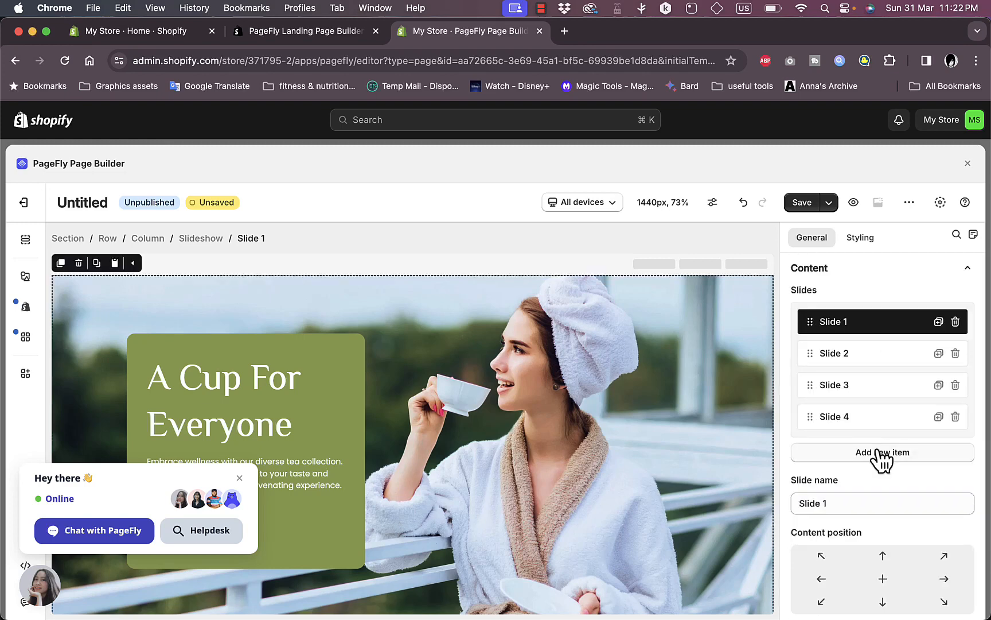
left_click(956, 417)
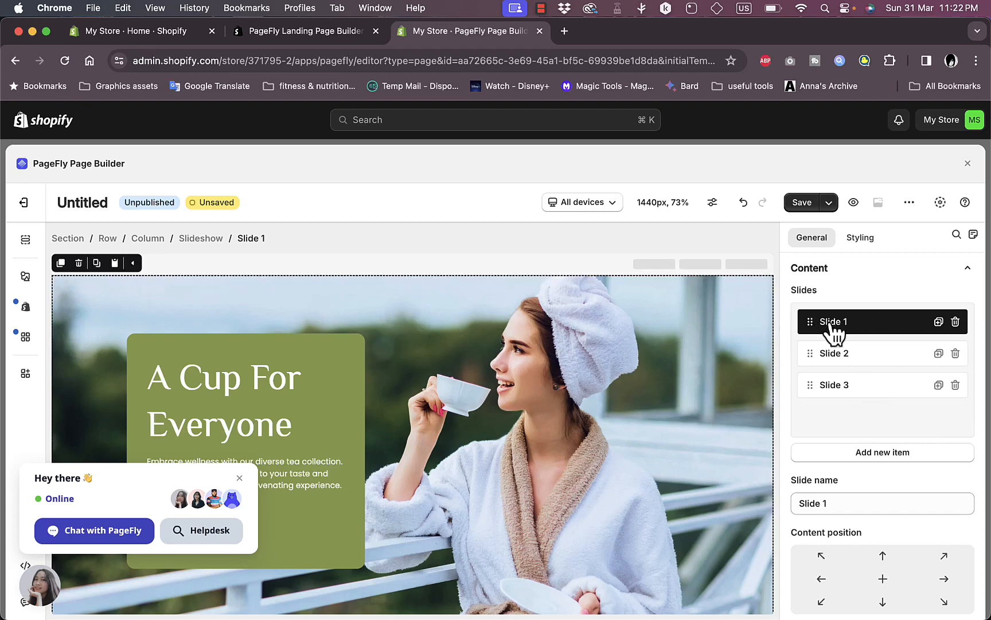
In Styling, keep the Times font and raise the slide's font size from 16 px to 45 px
left_click(861, 237)
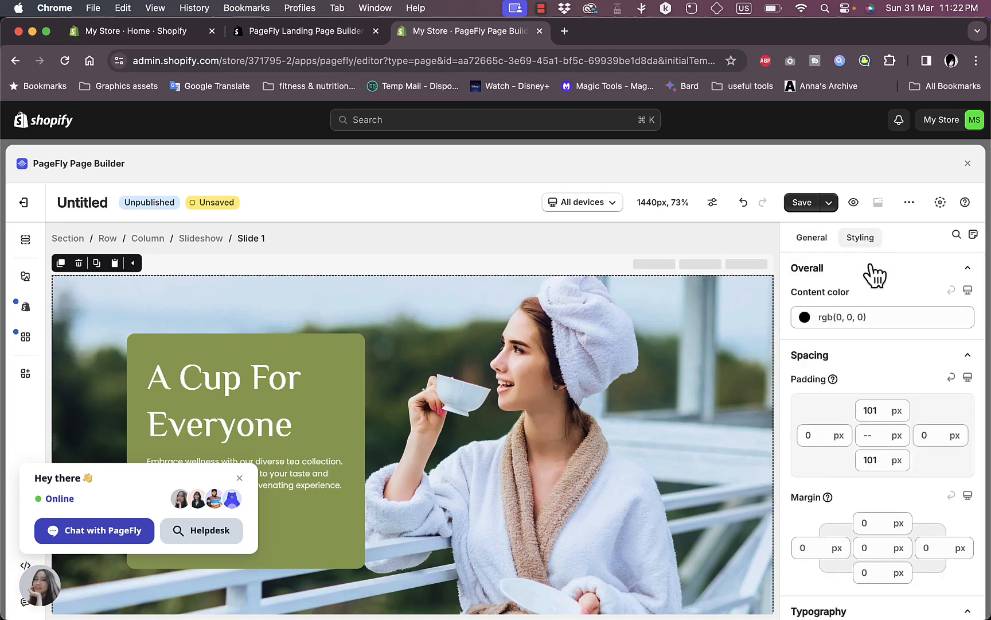
scroll(832, 322, "down", 3)
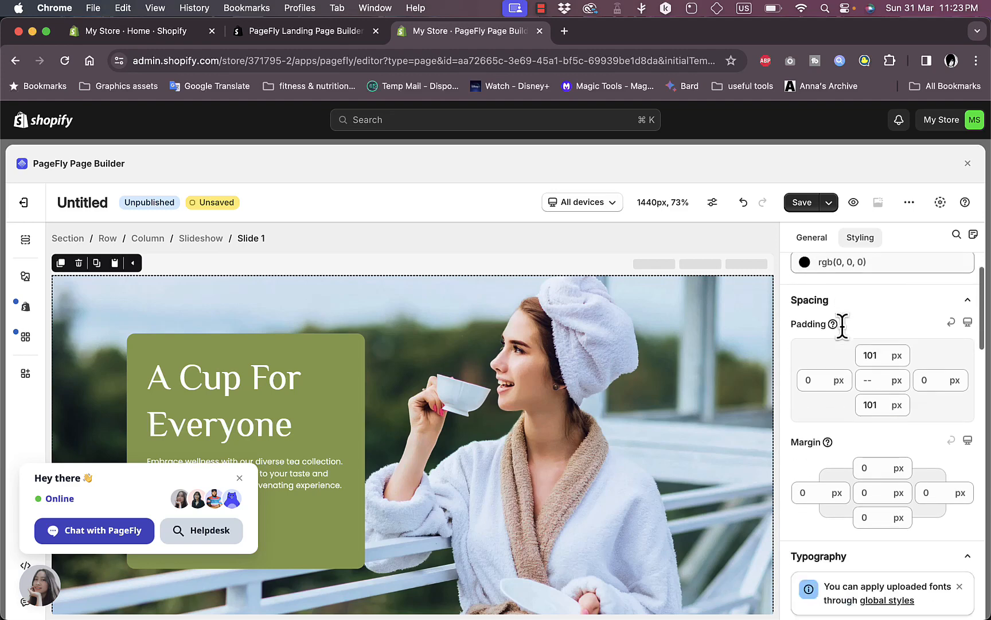
scroll(876, 380, "down", 4)
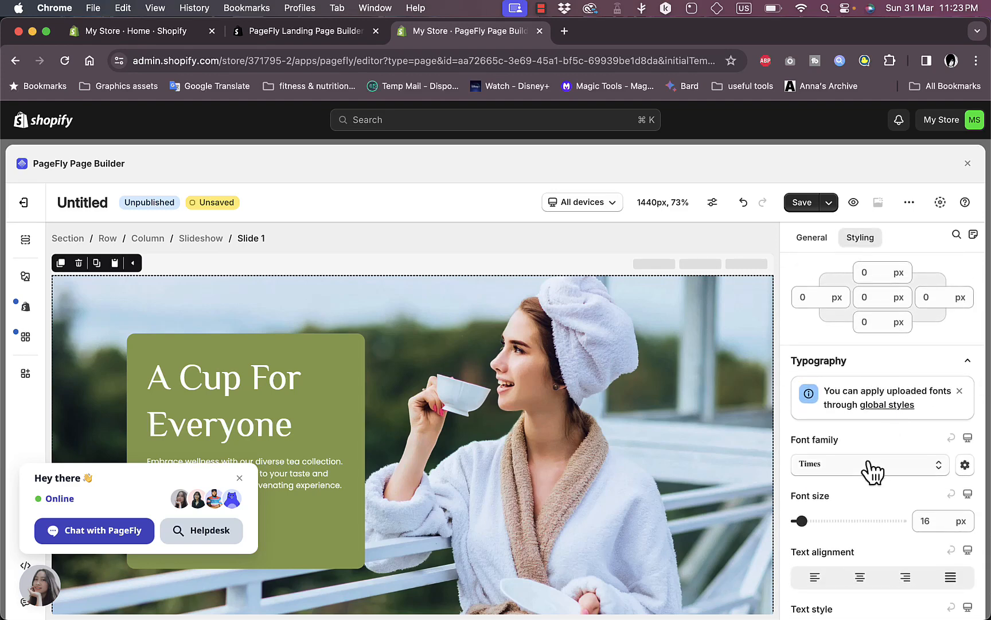
left_click(886, 476)
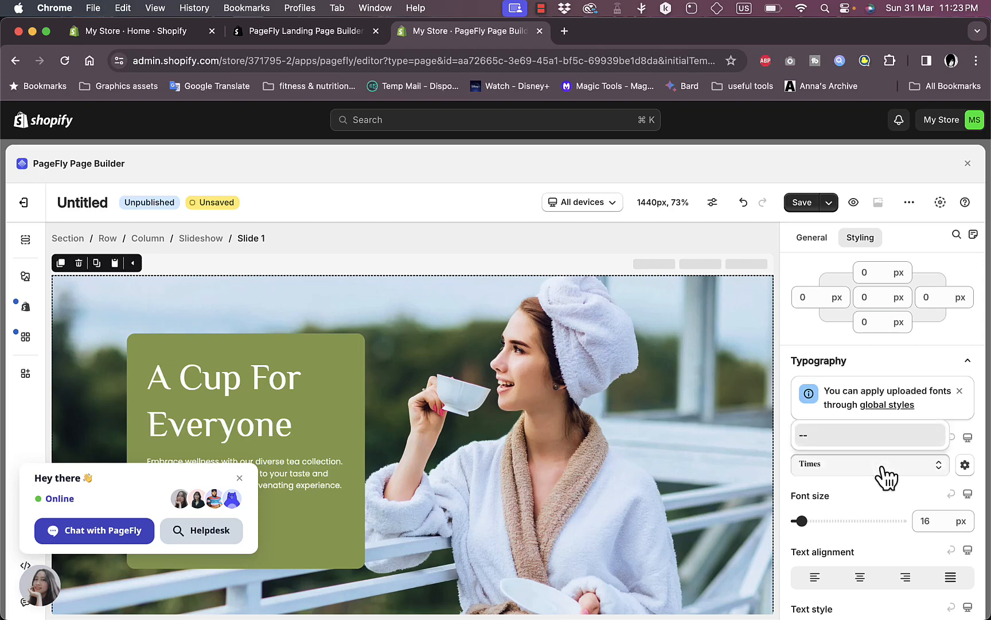
left_click(876, 487)
scroll(876, 487, "down", 4)
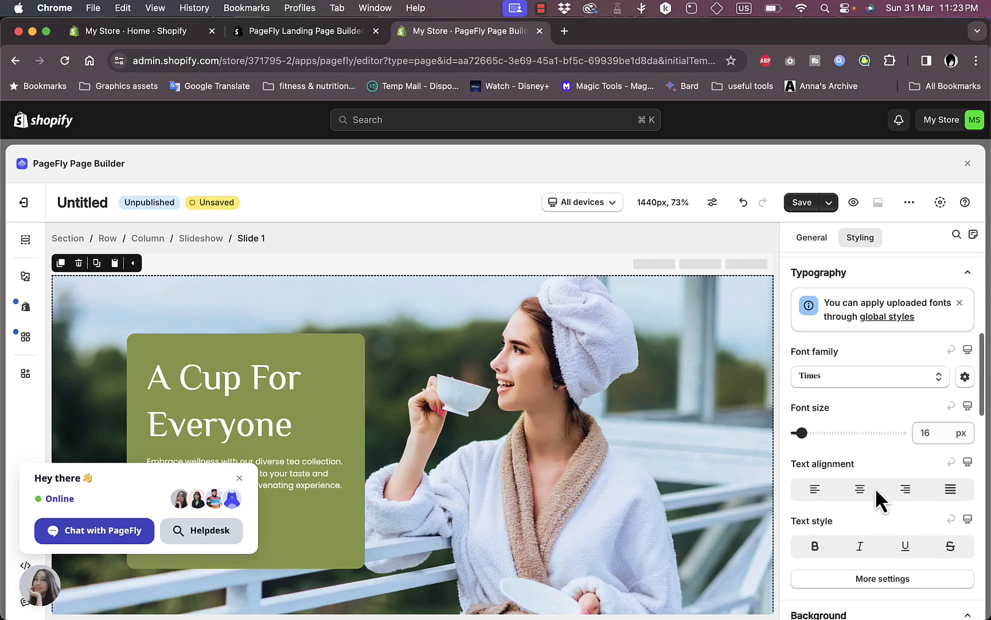
left_click(938, 353)
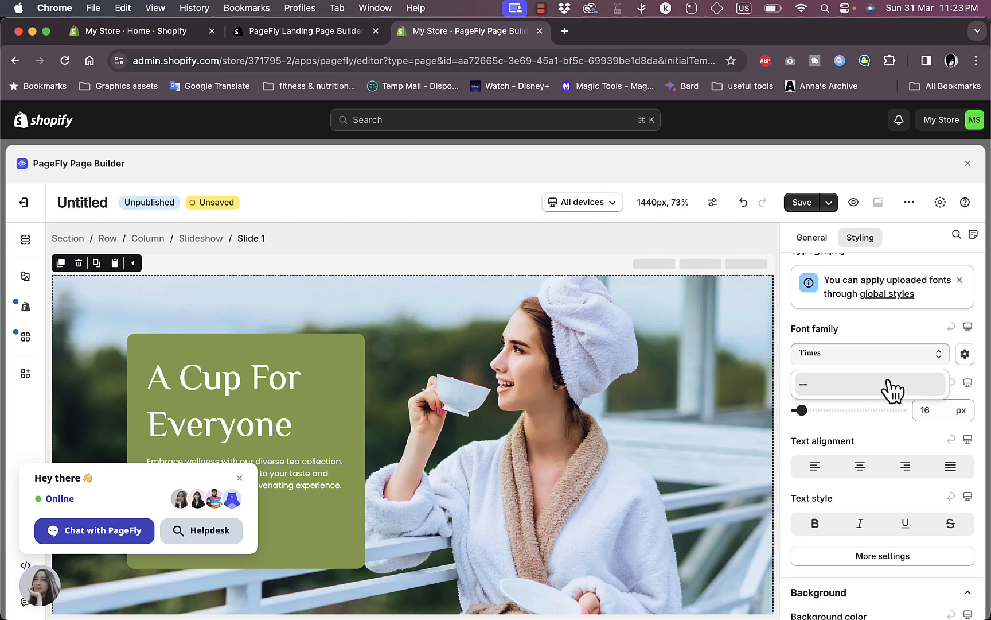
left_click(943, 357)
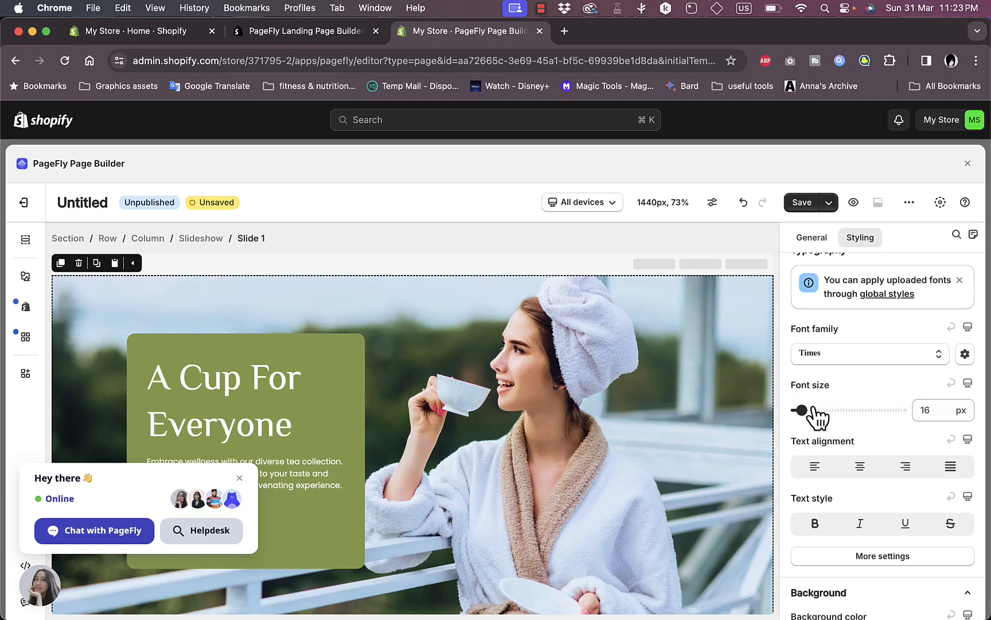
left_click_drag(803, 409, 826, 411)
scroll(826, 410, "down", 10)
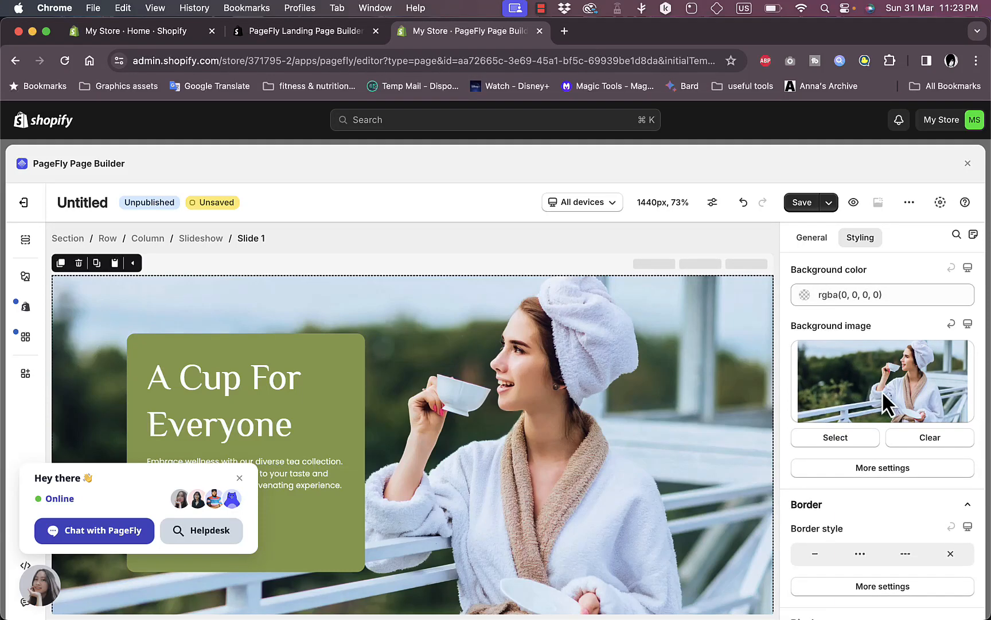
Under Background image, open the image library and pick the woman-among-berries photo
left_click(845, 438)
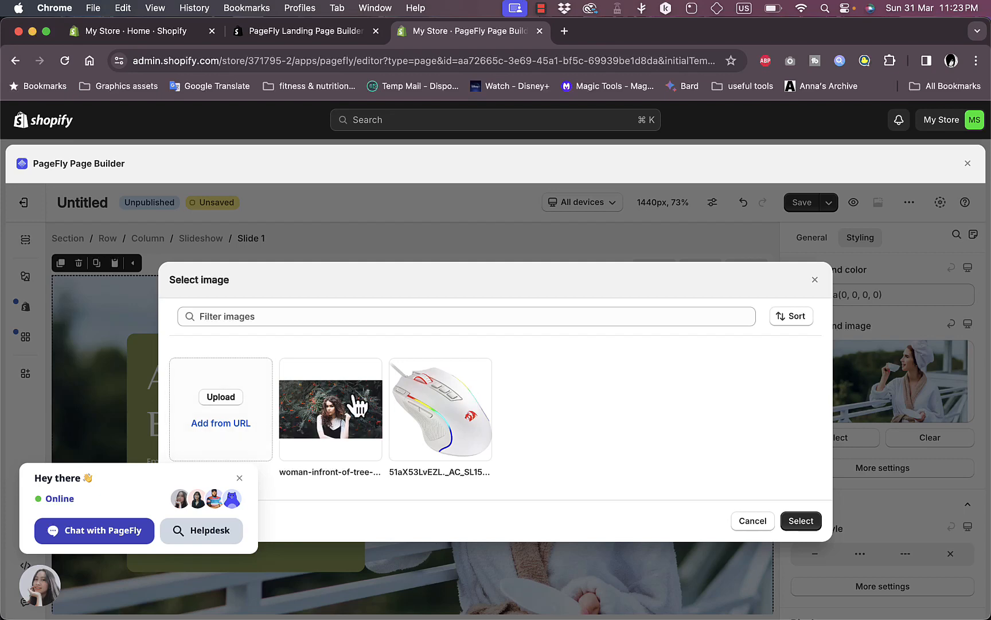
left_click(356, 397)
Apply the woman-among-berries photo as Slide 1's background image
left_click(805, 522)
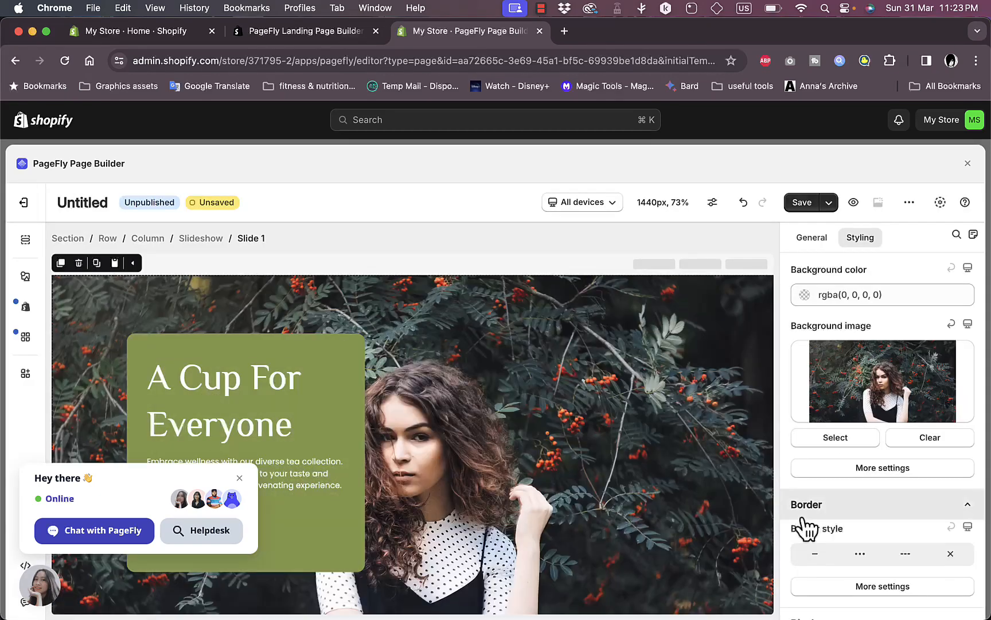
scroll(821, 477, "down", 1)
scroll(821, 477, "down", 10)
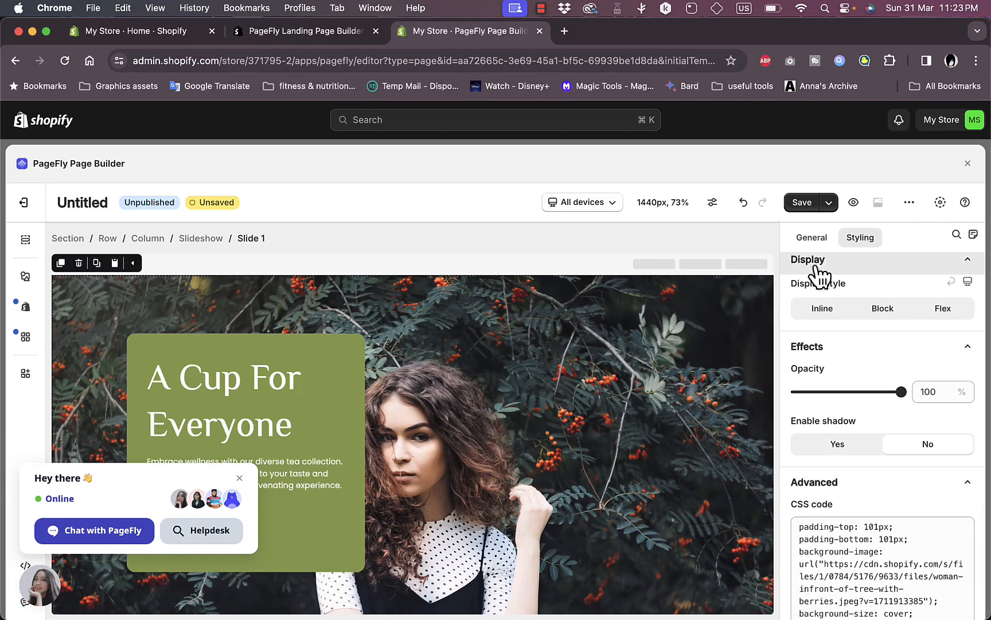
scroll(855, 396, "down", 3)
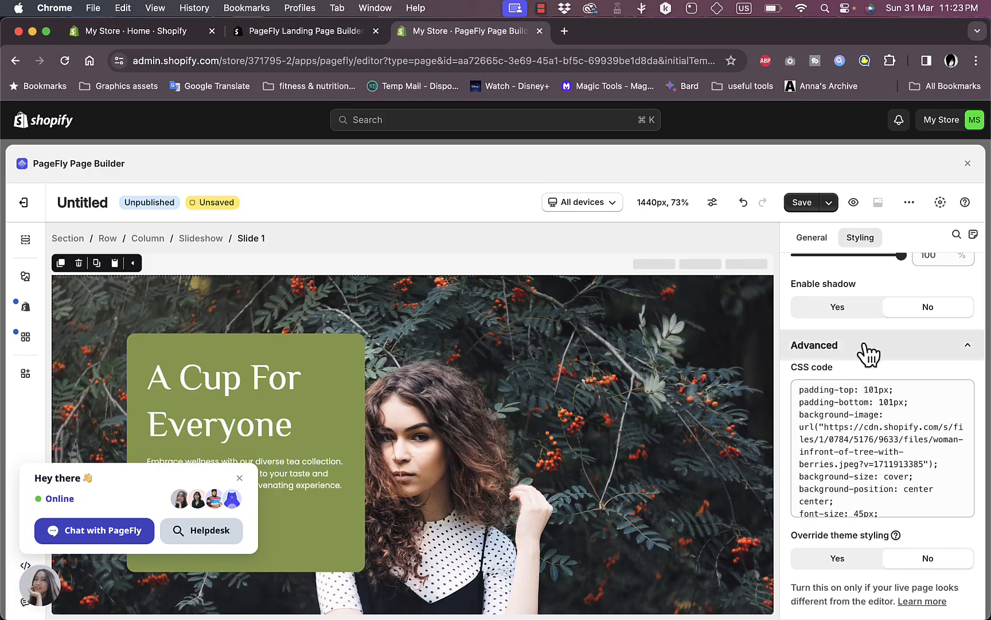
scroll(862, 354, "up", 15)
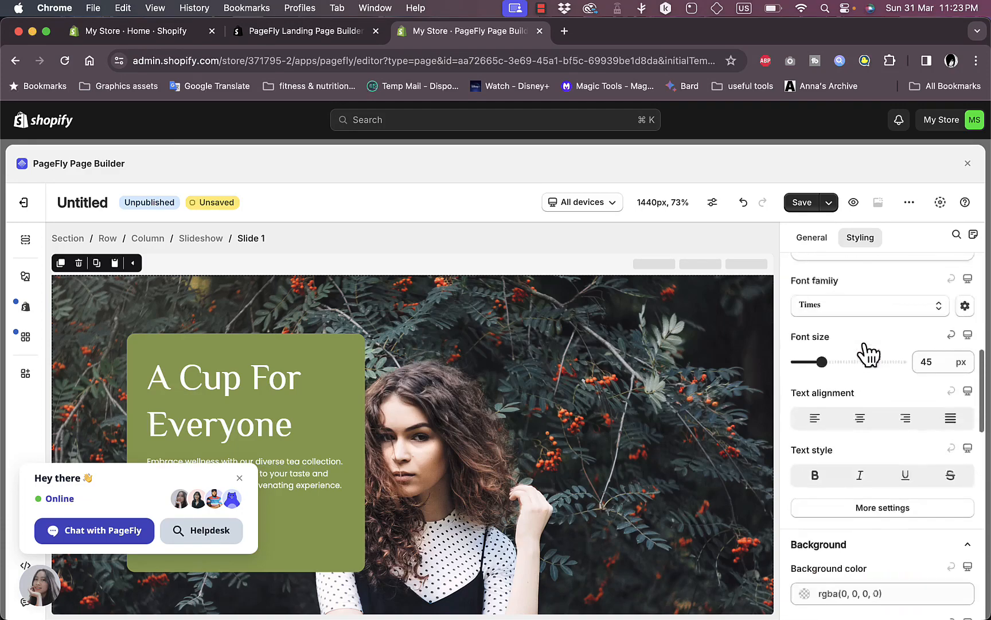
Set Slide 1's click action to Scroll to section, leaving the target section unset
left_click(822, 242)
scroll(834, 437, "down", 6)
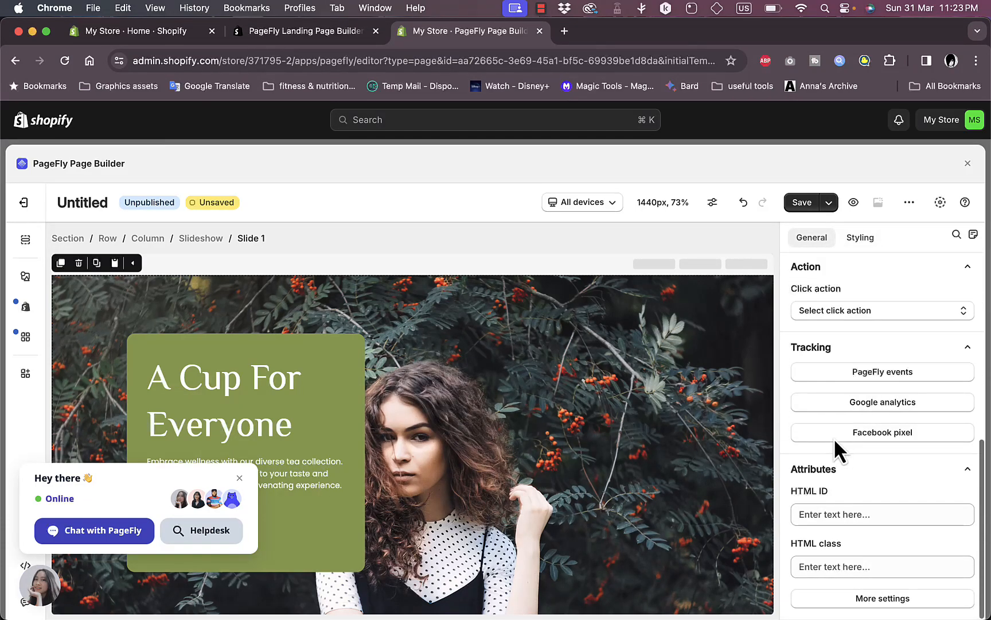
scroll(835, 445, "up", 5)
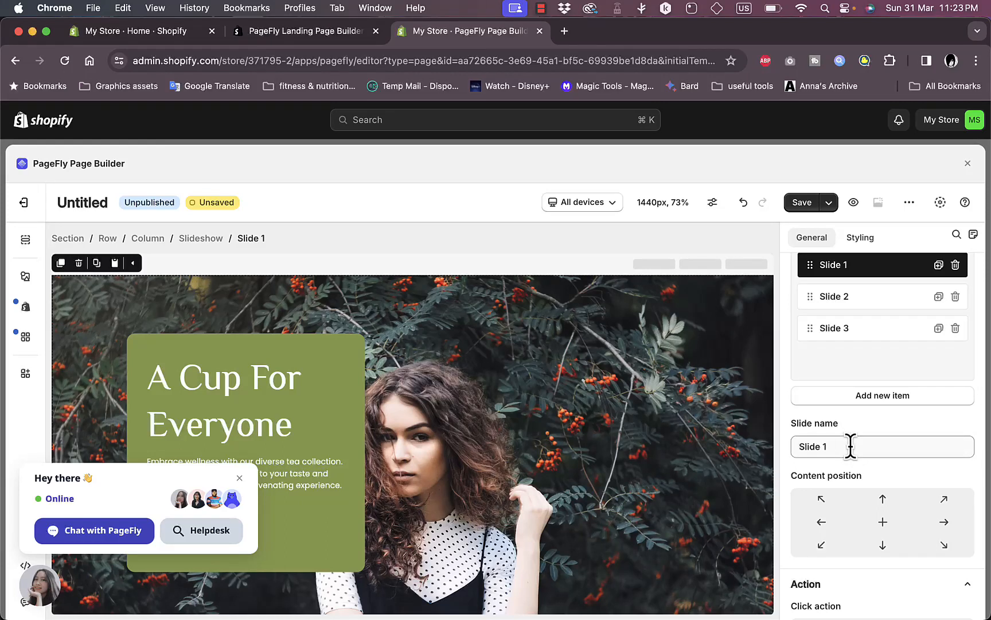
scroll(840, 474, "down", 3)
scroll(834, 443, "down", 4)
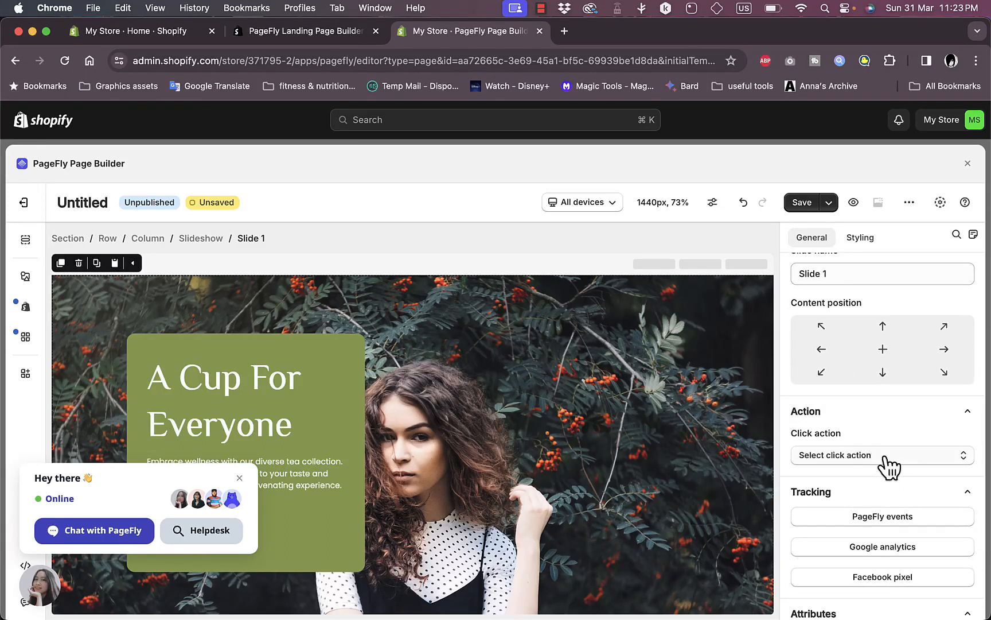
left_click(887, 457)
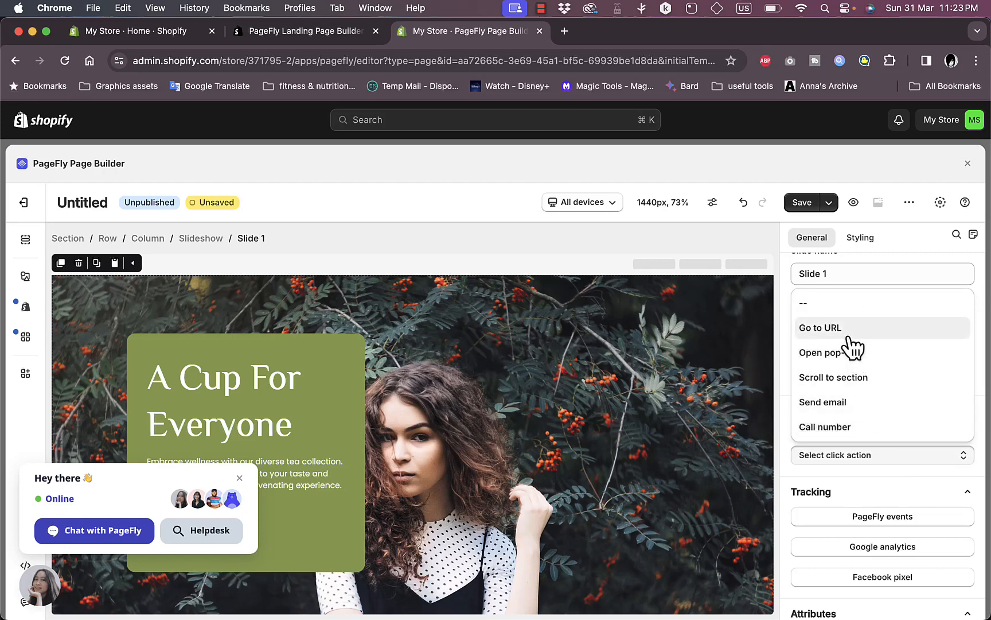
left_click(820, 327)
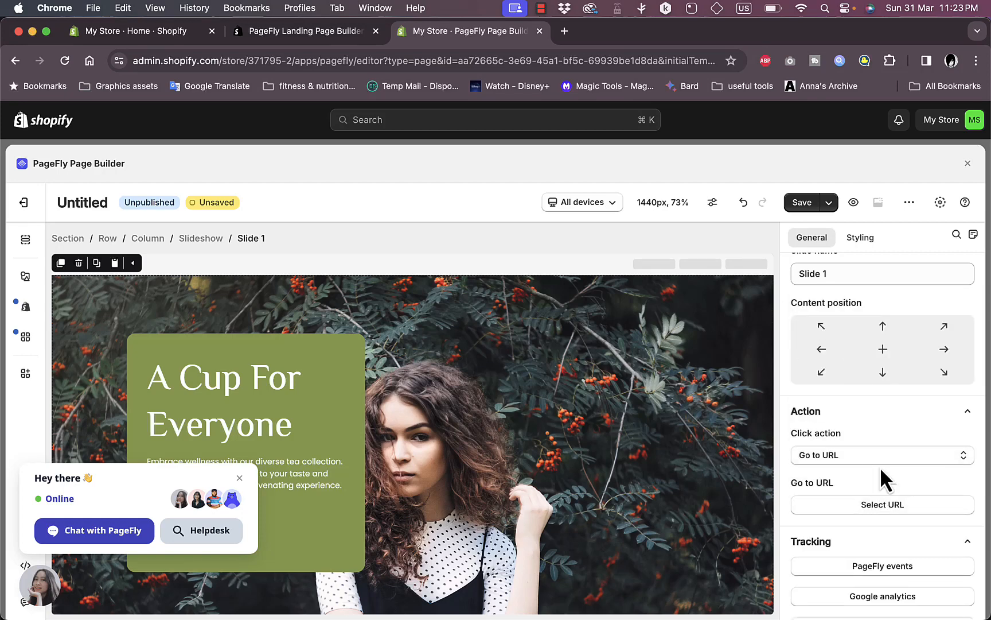
left_click(882, 459)
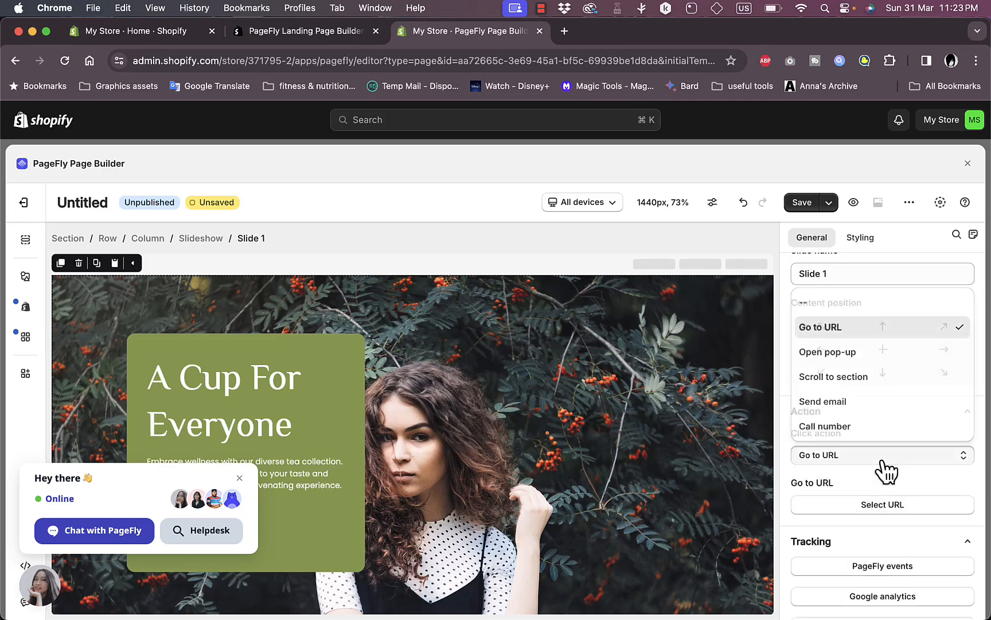
left_click(853, 382)
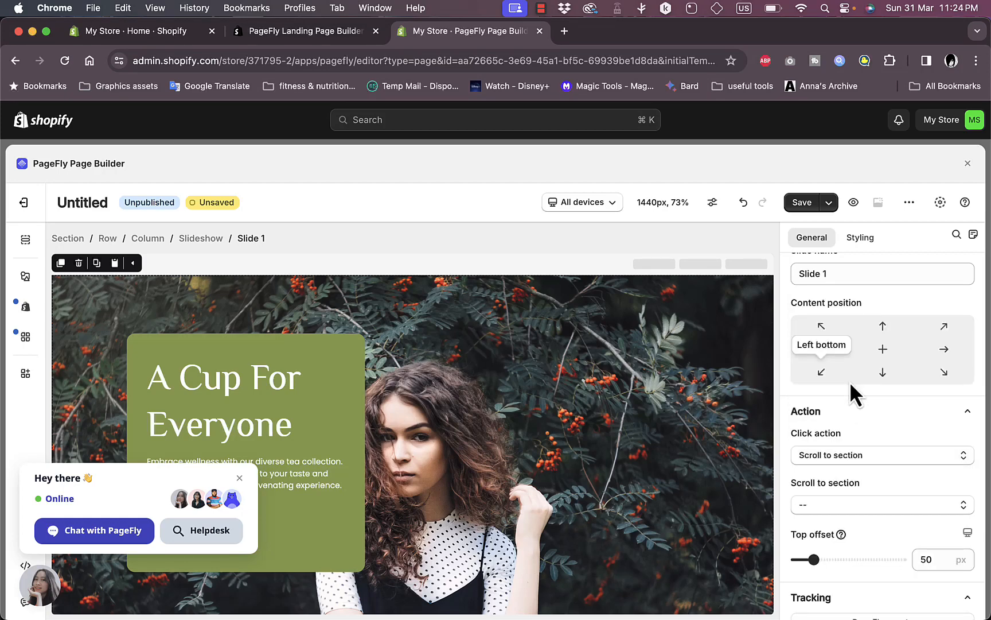
left_click(875, 507)
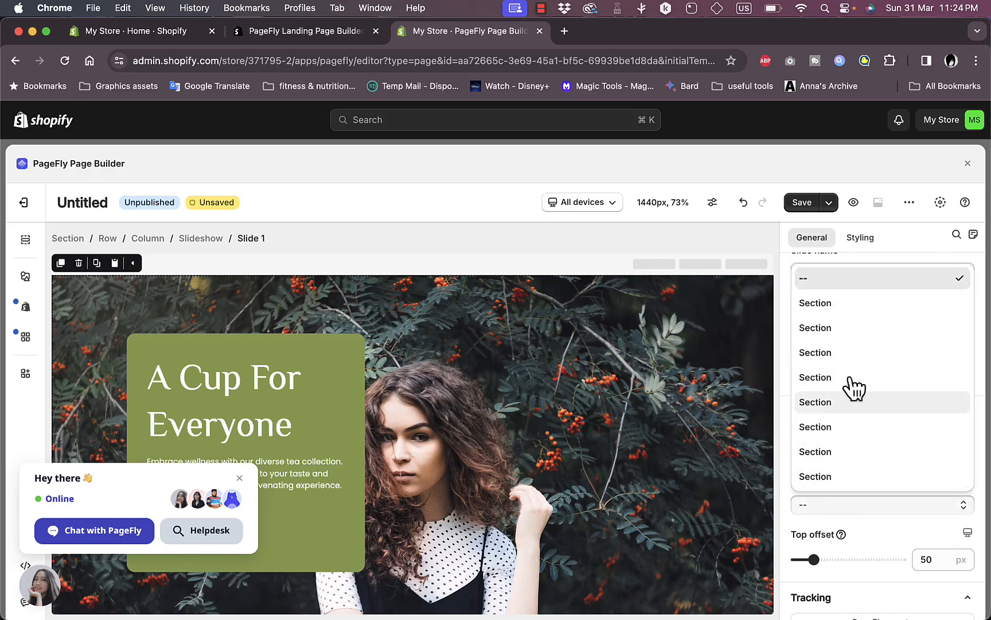
left_click(788, 322)
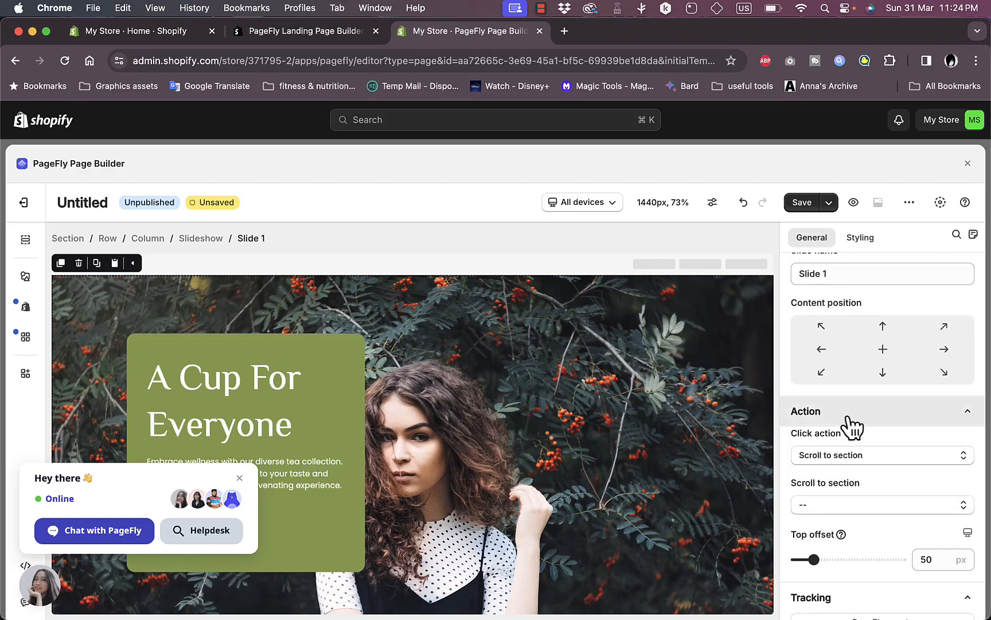
scroll(848, 425, "down", 4)
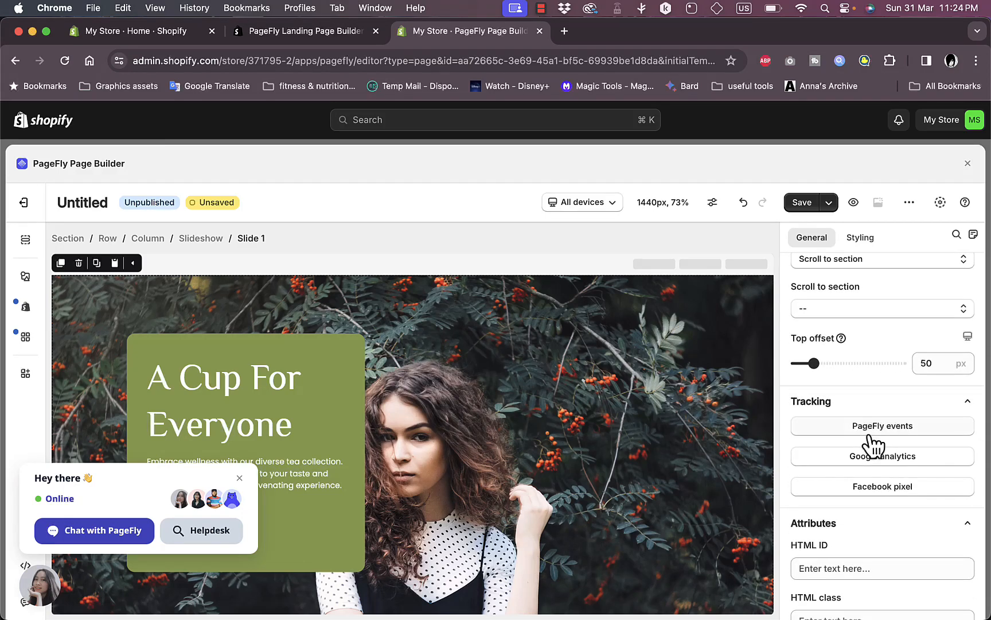
scroll(856, 412, "down", 2)
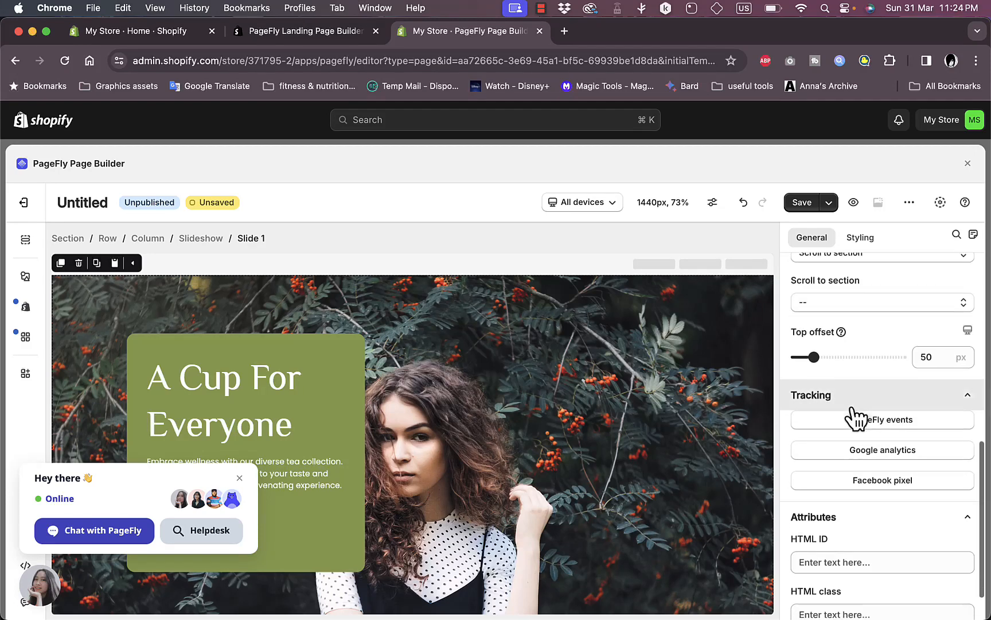
Dismiss the chat widget, select the Pyramid Tea image, and set its click action to Go to URL
left_click(240, 478)
scroll(377, 403, "down", 3)
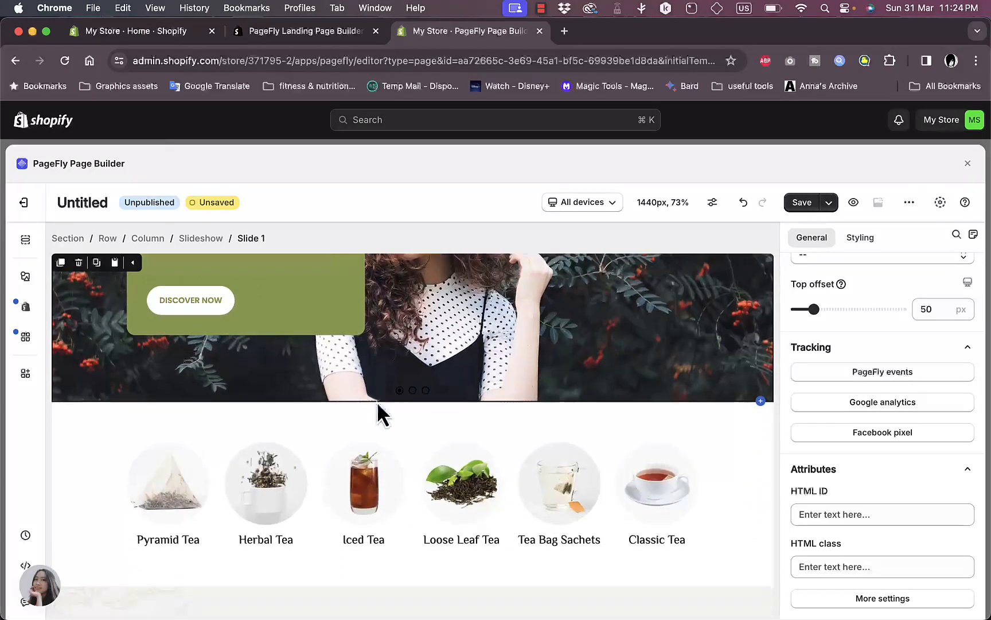
scroll(377, 401, "down", 2)
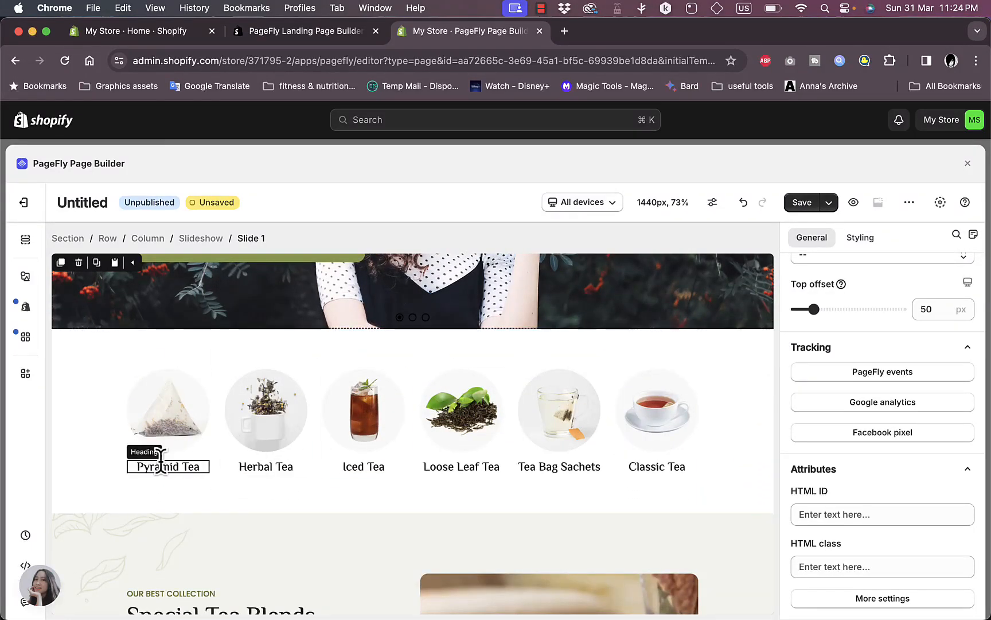
left_click(166, 422)
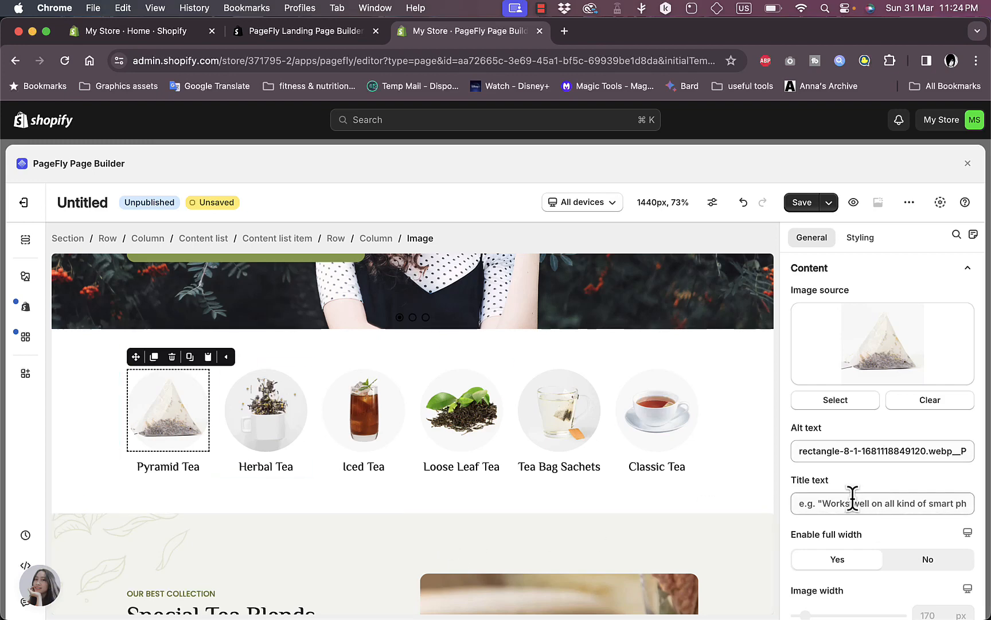
scroll(852, 500, "down", 3)
scroll(869, 462, "down", 3)
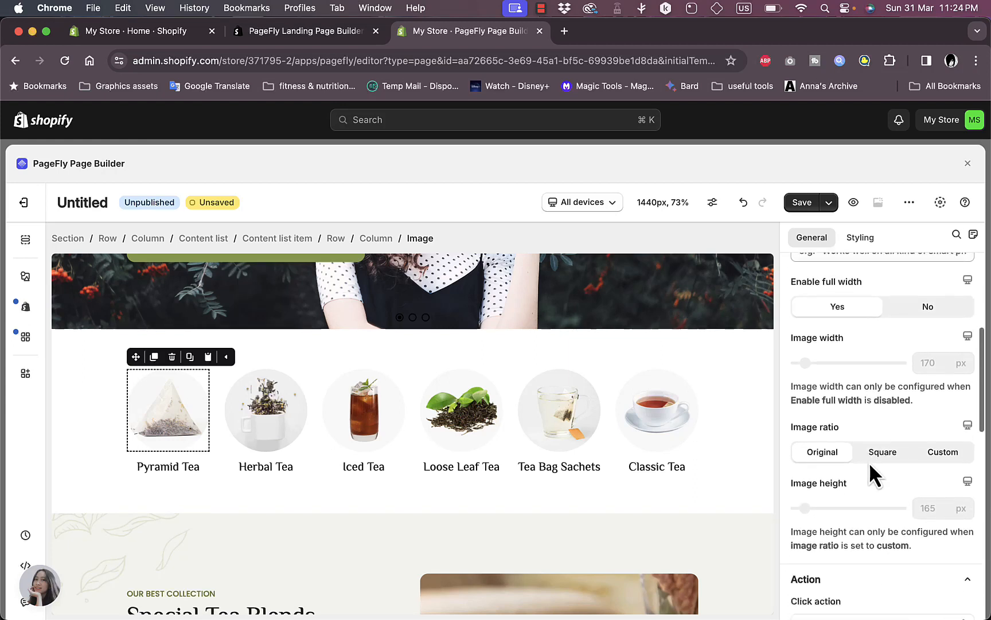
scroll(835, 493, "down", 3)
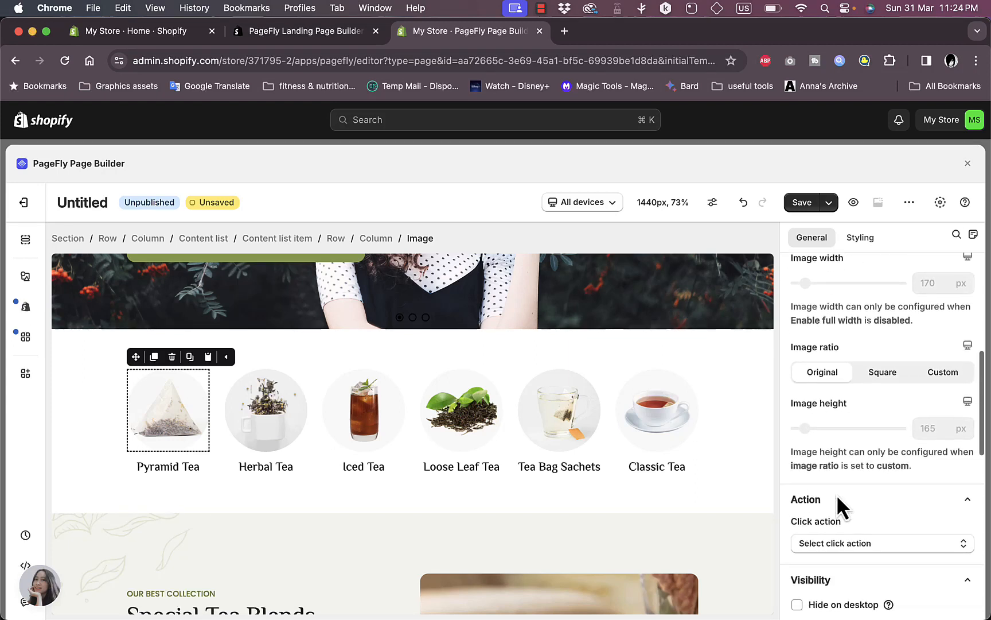
left_click(868, 496)
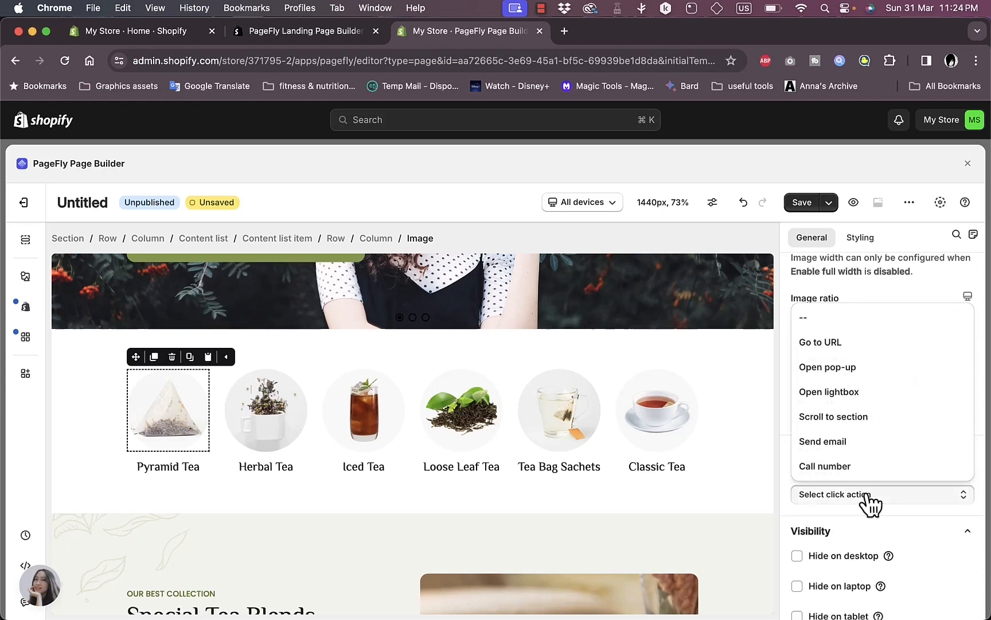
left_click(830, 347)
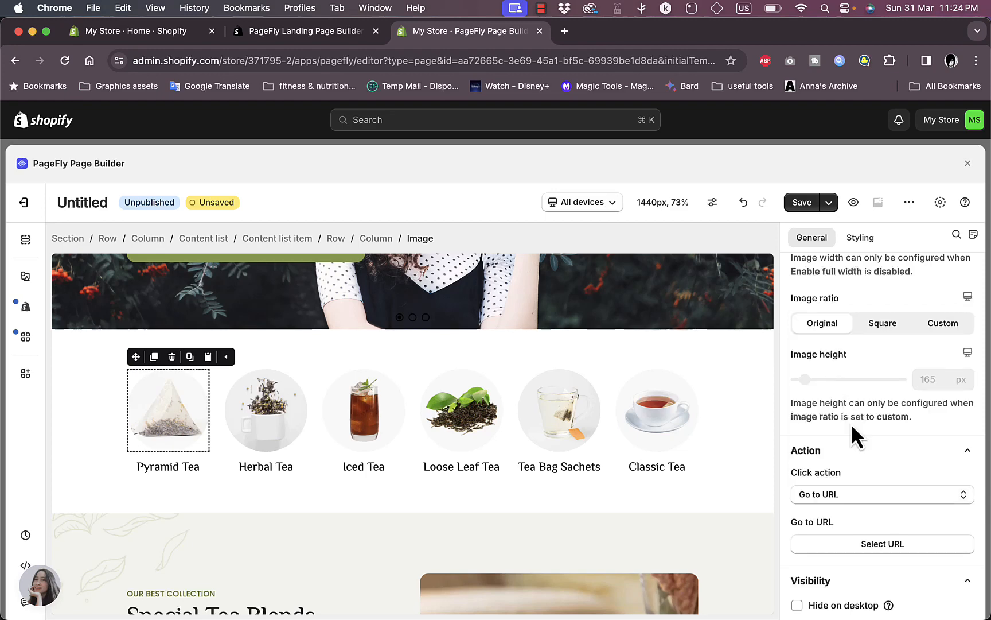
scroll(851, 427, "down", 3)
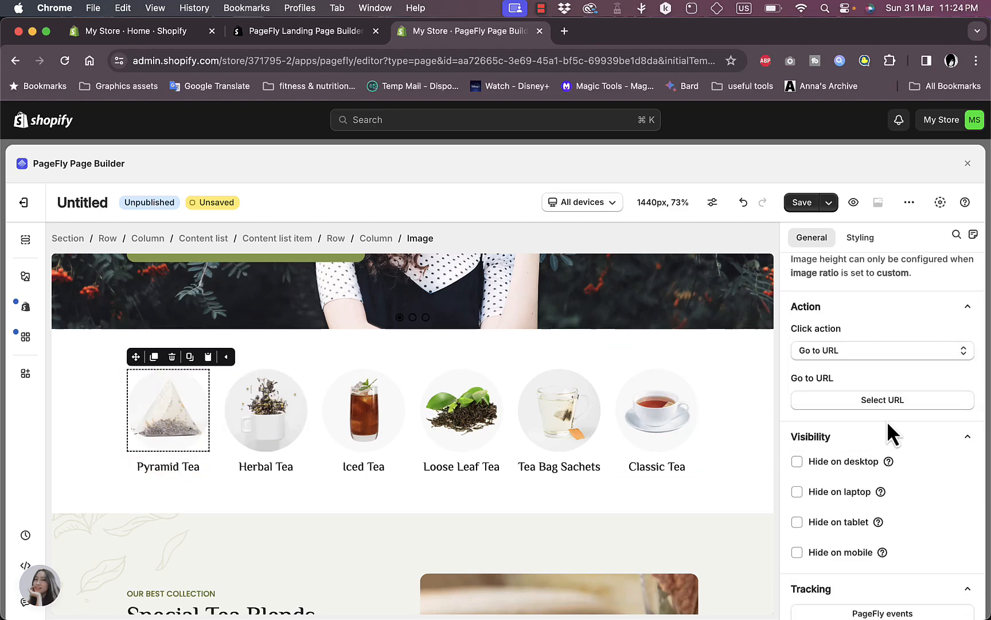
scroll(887, 421, "down", 4)
scroll(887, 421, "up", 10)
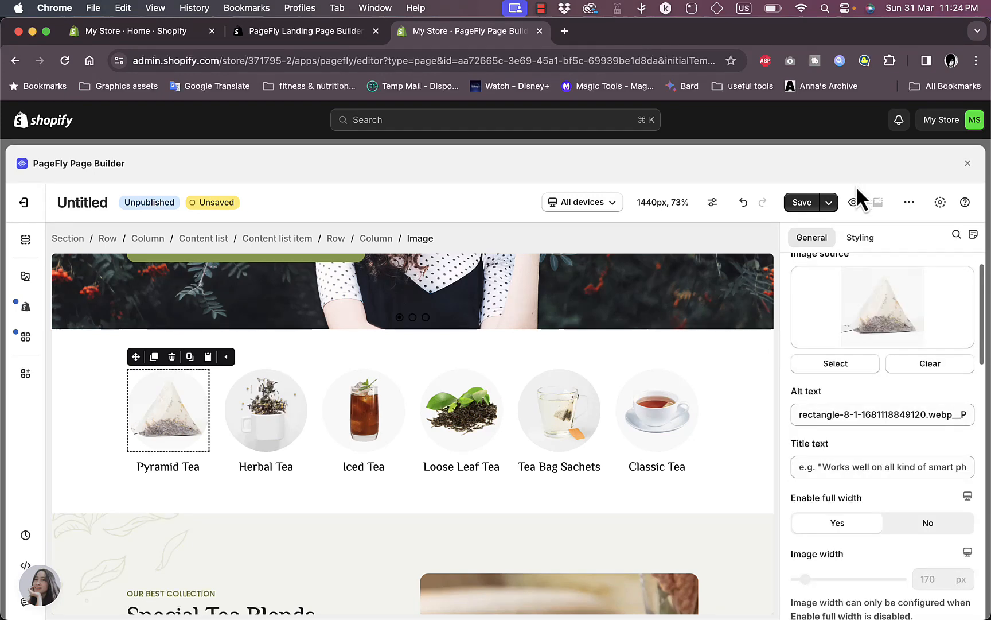
left_click(612, 206)
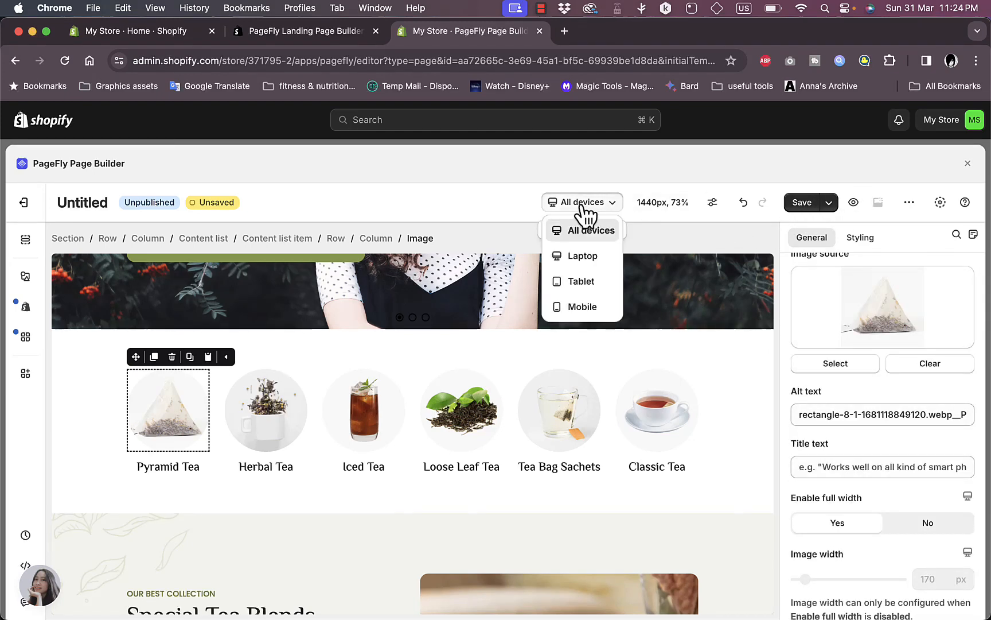
left_click(581, 280)
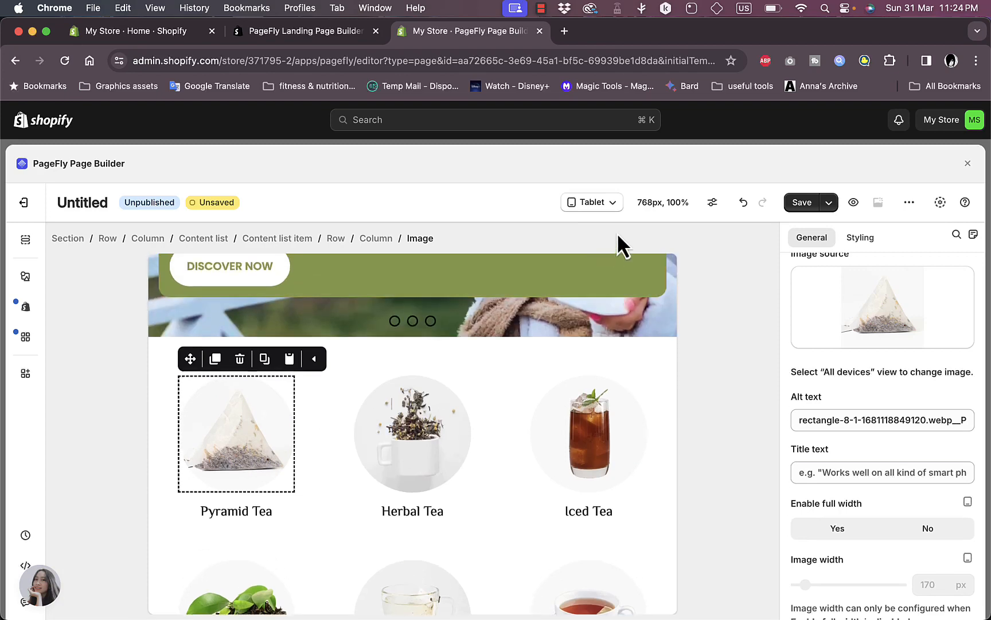
left_click(614, 204)
left_click(591, 307)
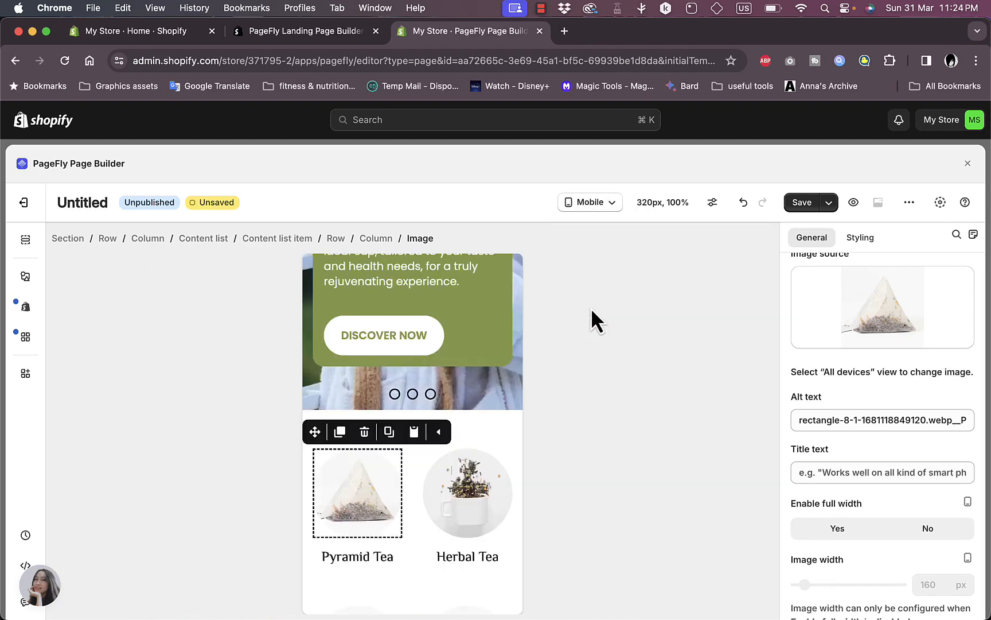
left_click(590, 202)
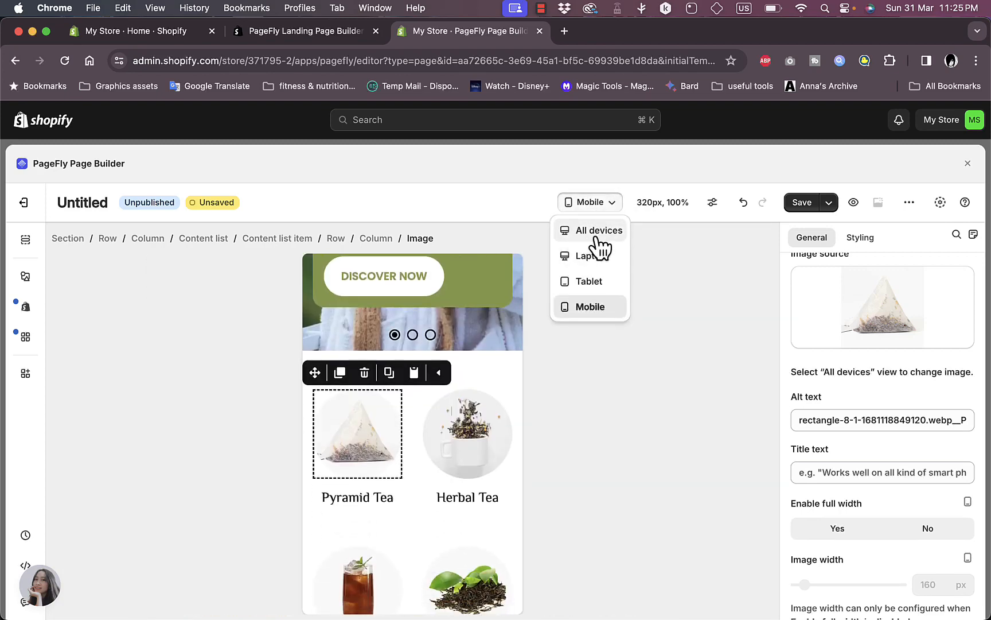
left_click(597, 237)
scroll(725, 451, "down", 3)
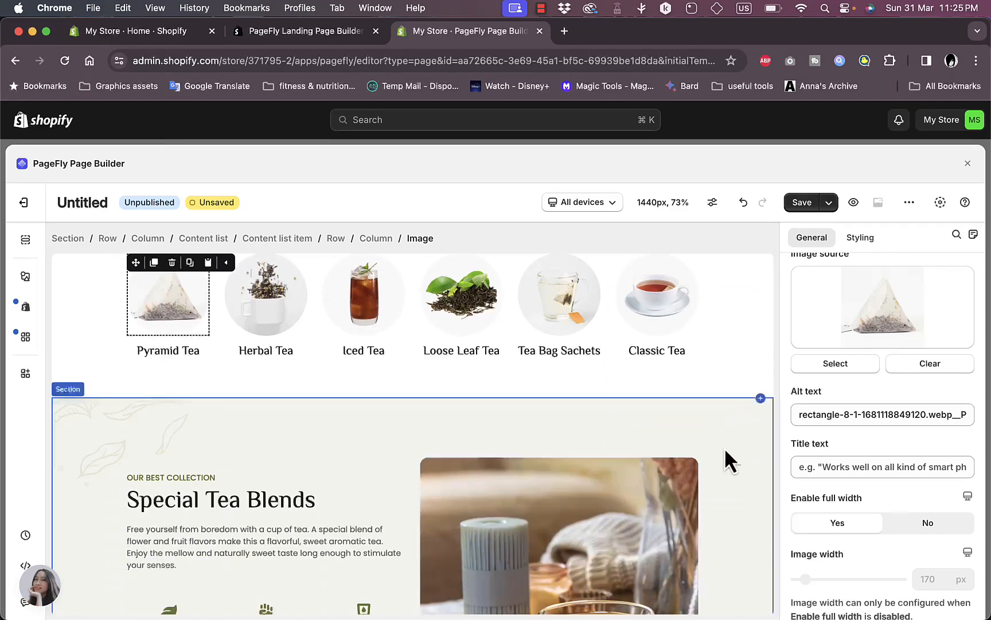
Delete 'Best' from the OUR BEST COLLECTION heading so it reads OUR COLLECTION
left_click(247, 433)
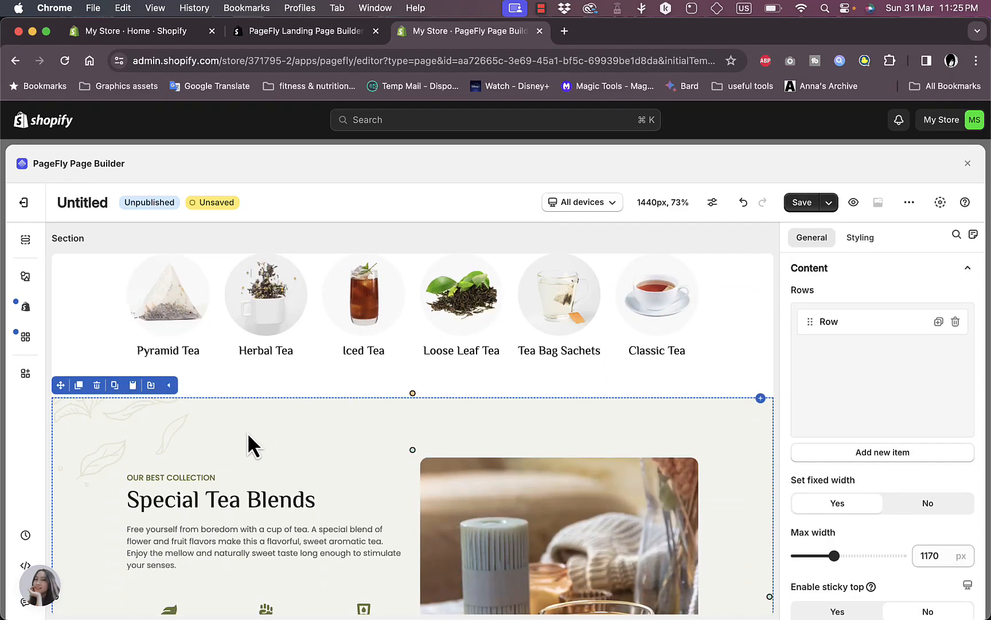
scroll(634, 404, "down", 3)
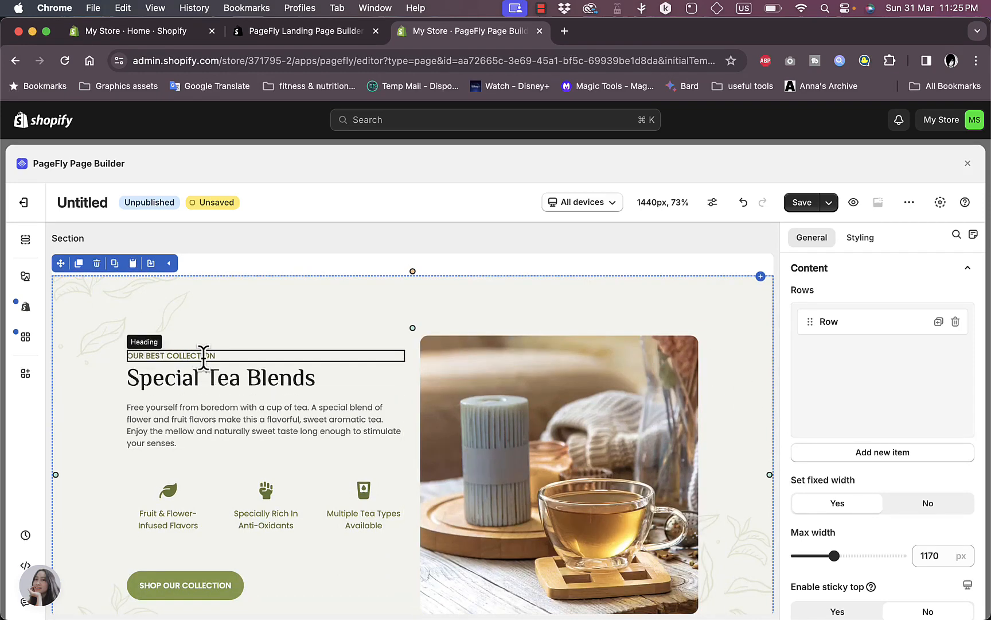
left_click(199, 356)
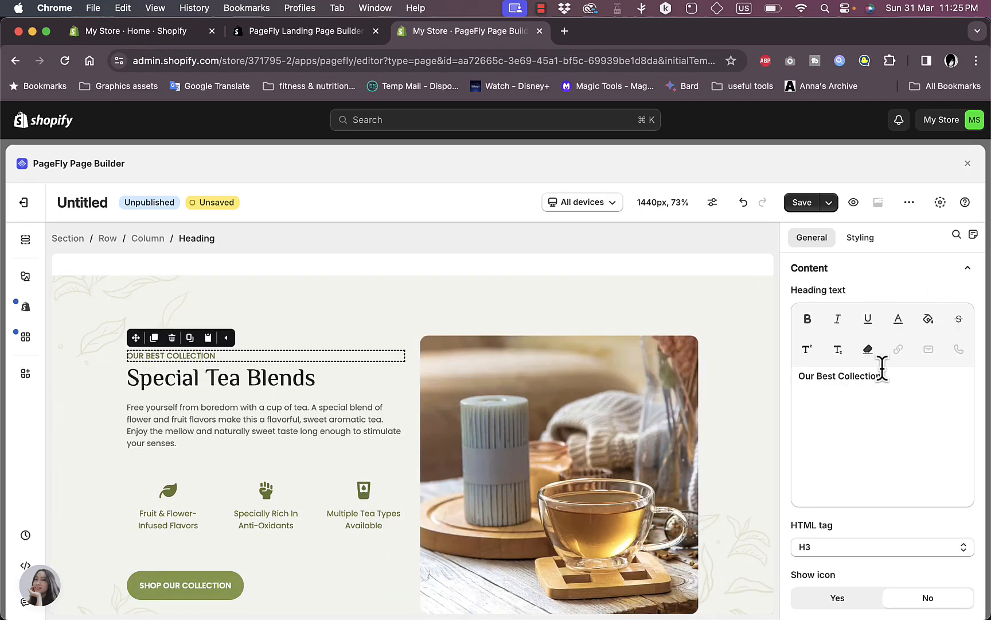
double_click(834, 376)
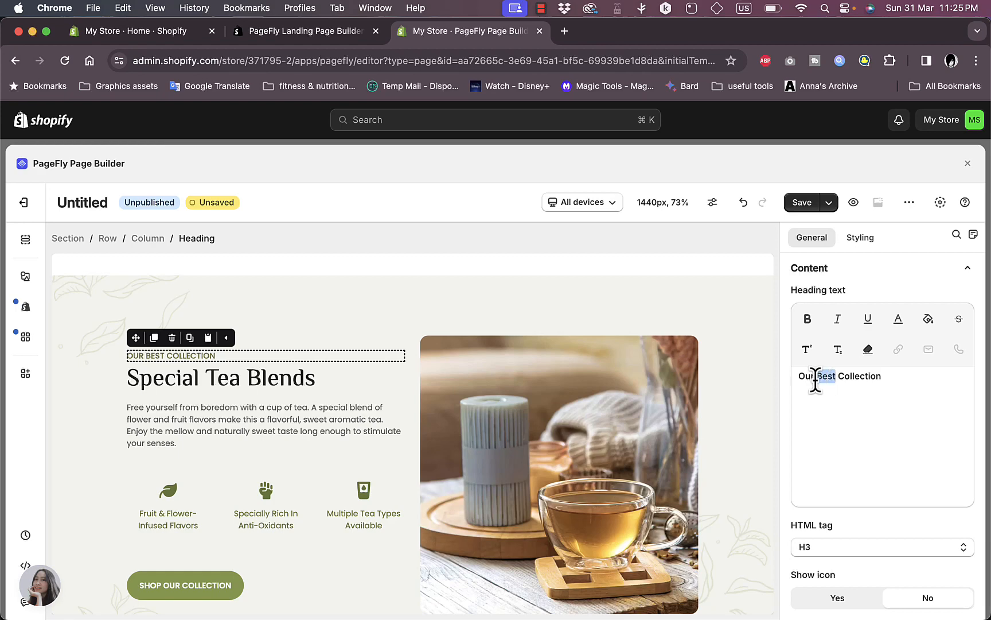
key("BackSpace")
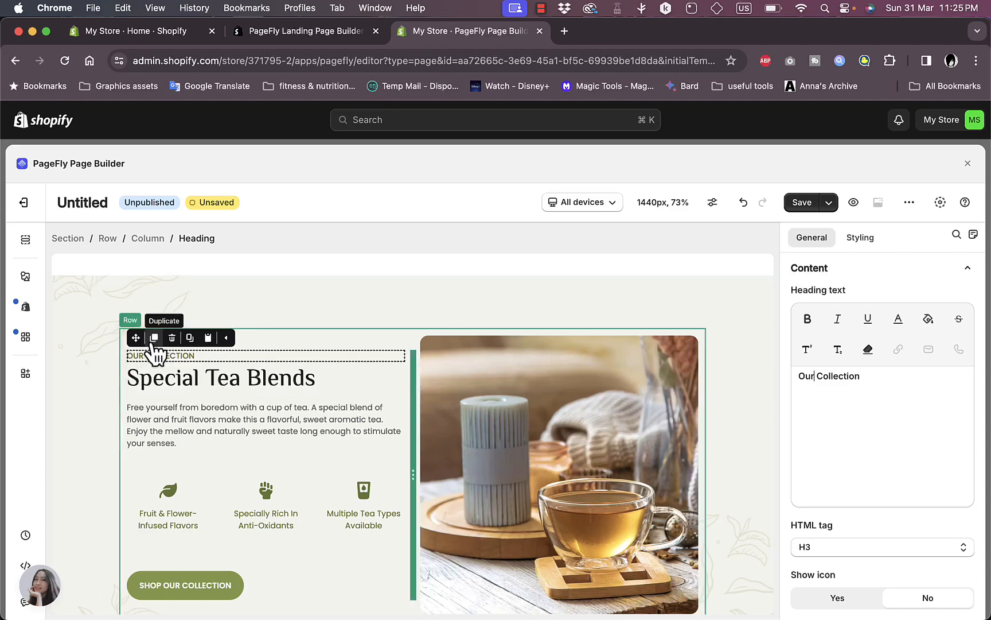
Drag the OUR COLLECTION heading below the Special Tea Blends title and review its click action options
left_click_drag(138, 341, 131, 390)
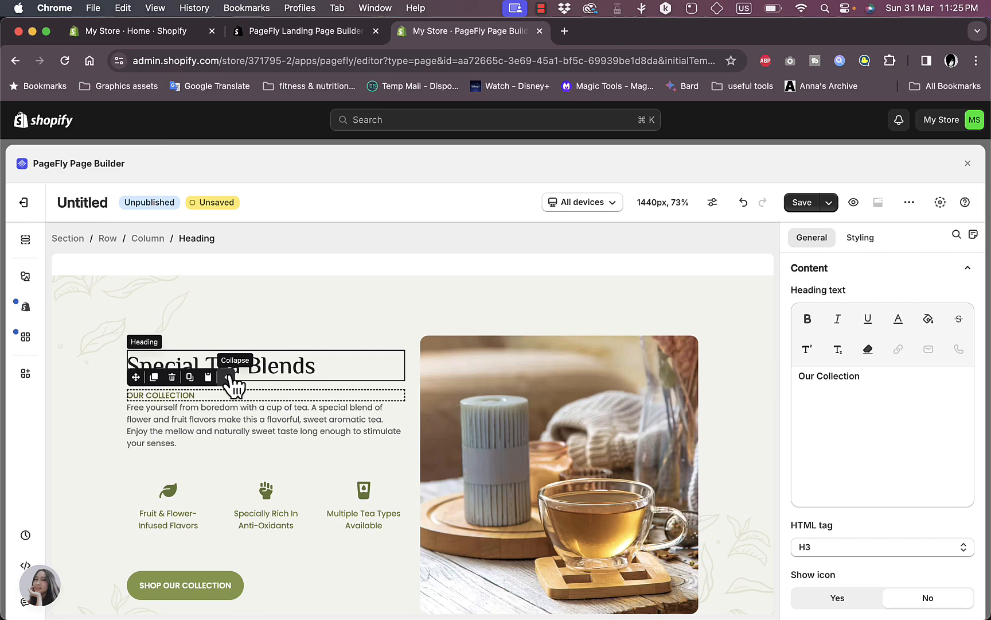
scroll(867, 432, "down", 4)
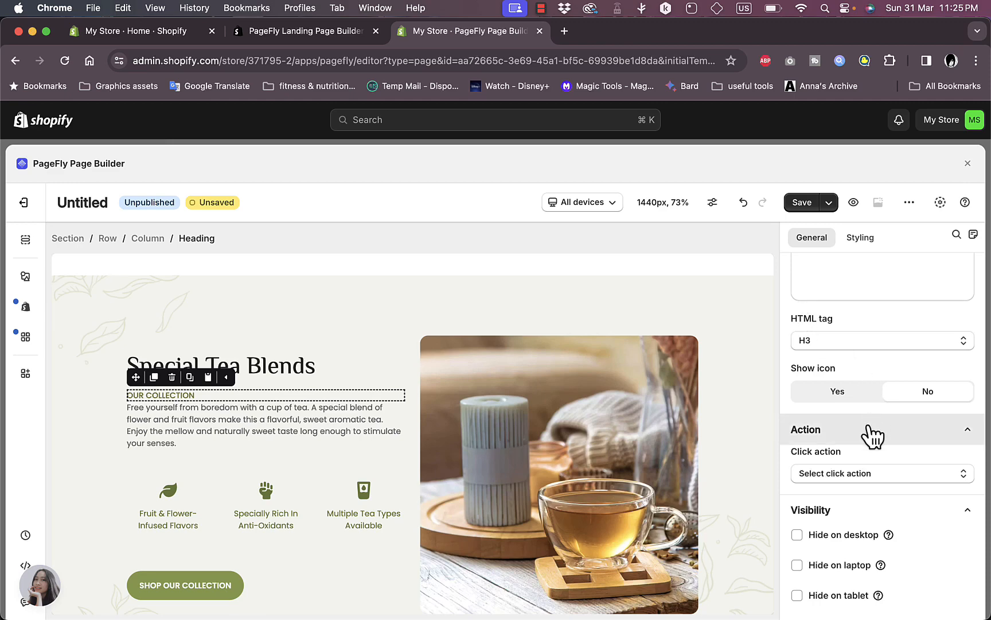
left_click(870, 473)
left_click(870, 473)
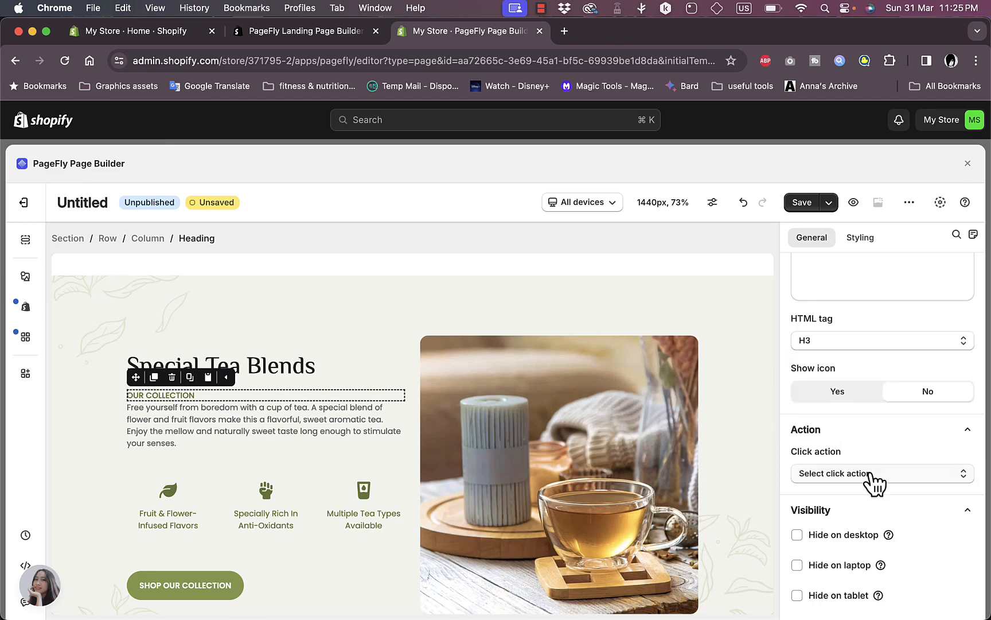
Select the Fruit & Flower-Infused Flavors column, then the SHOP OUR COLLECTION button
scroll(875, 481, "down", 5)
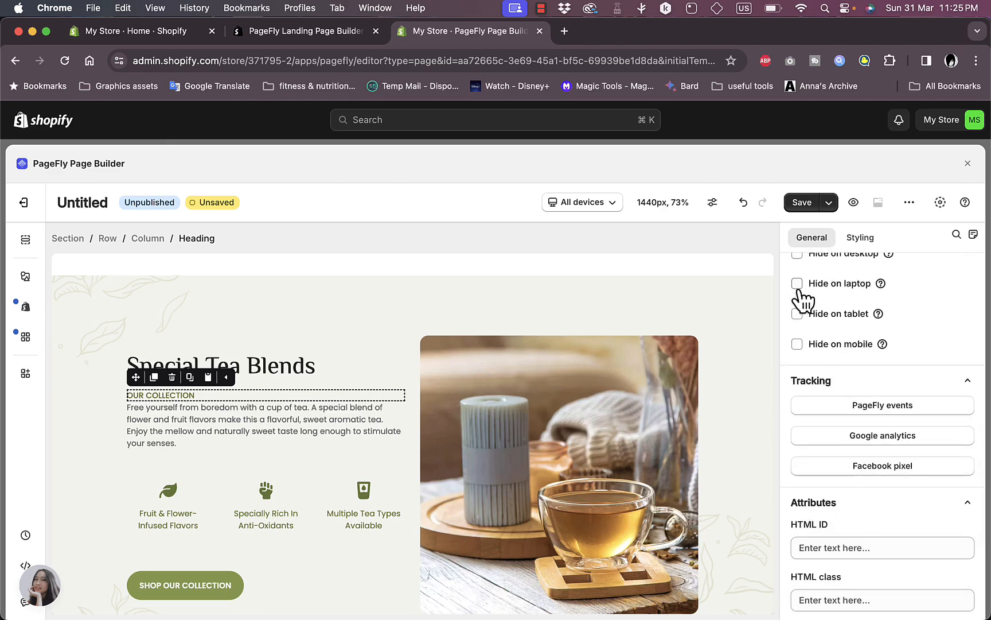
scroll(859, 371, "down", 4)
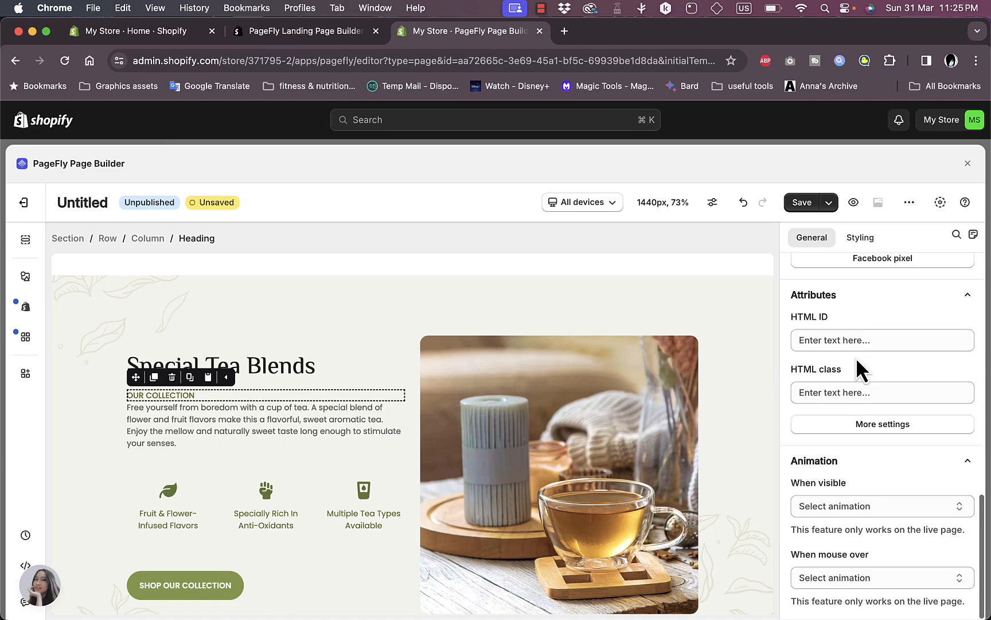
scroll(325, 431, "down", 2)
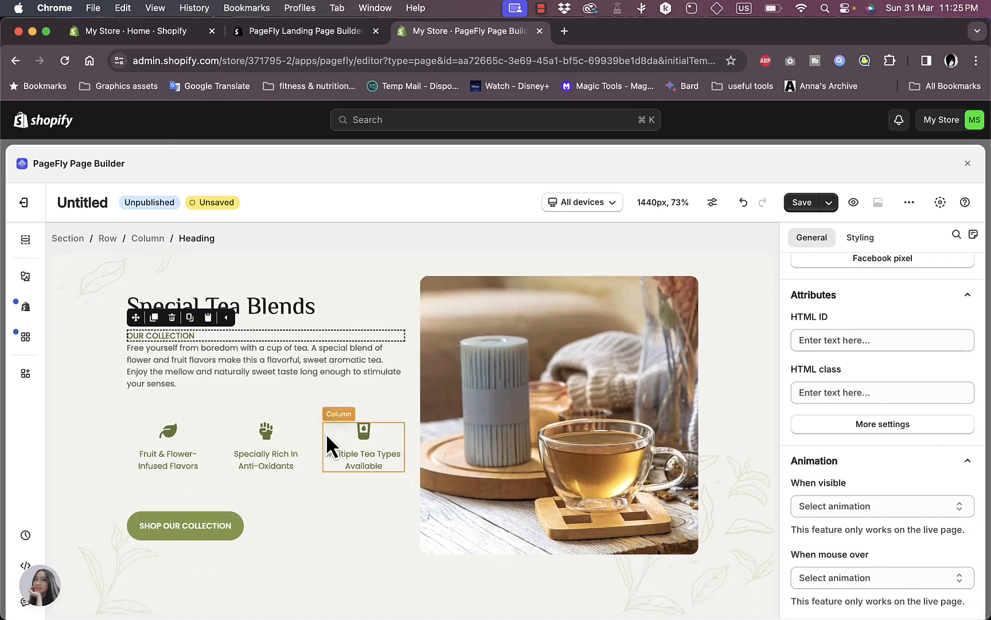
left_click(150, 439)
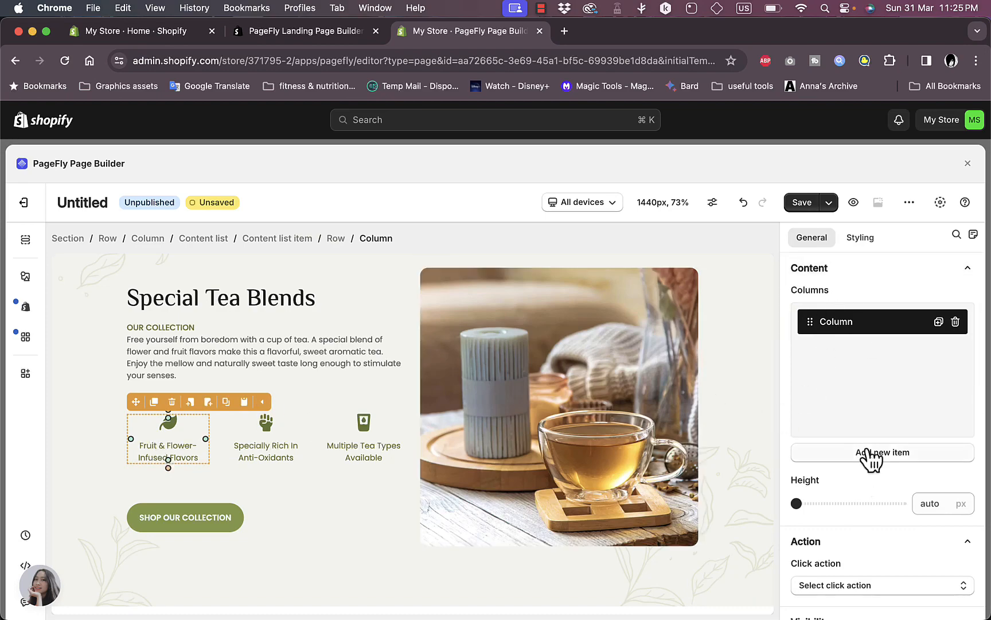
scroll(248, 354, "down", 5)
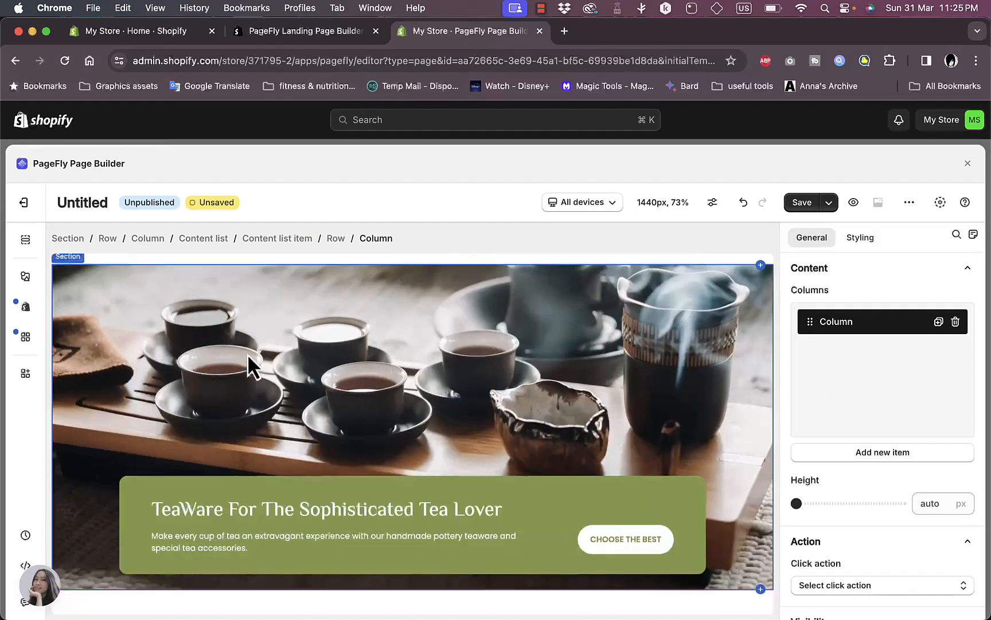
scroll(247, 353, "up", 2)
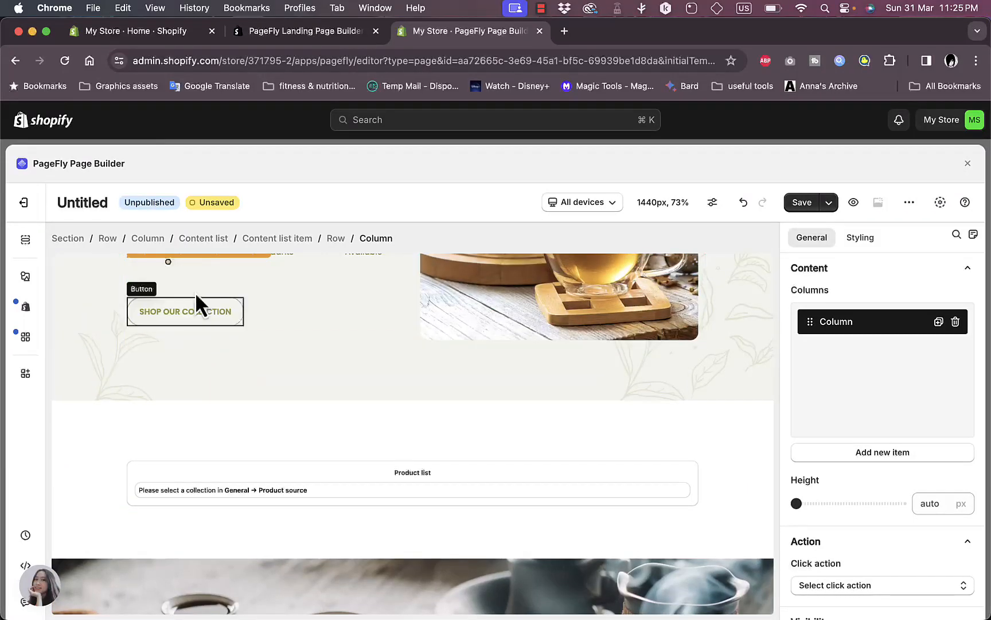
left_click(189, 310)
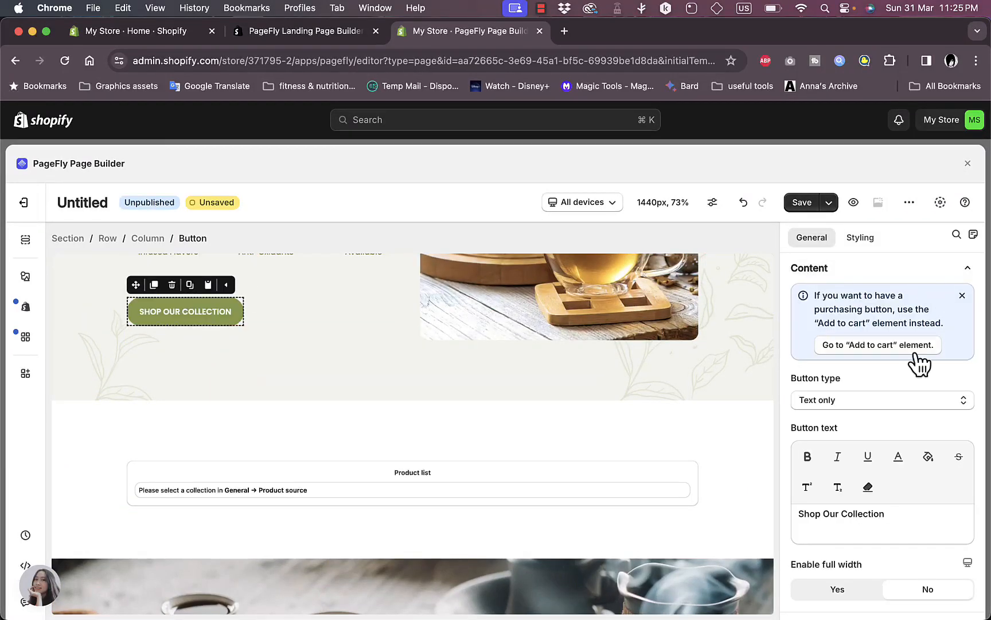
Set the SHOP OUR COLLECTION button type to Text with icon, adding a star icon beside the text
left_click(898, 402)
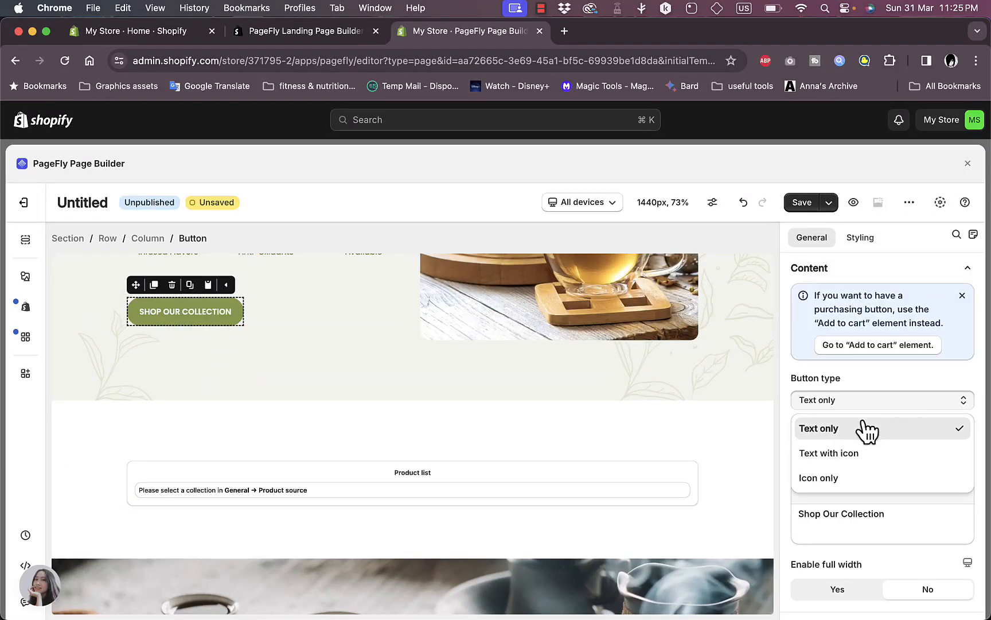
left_click(854, 453)
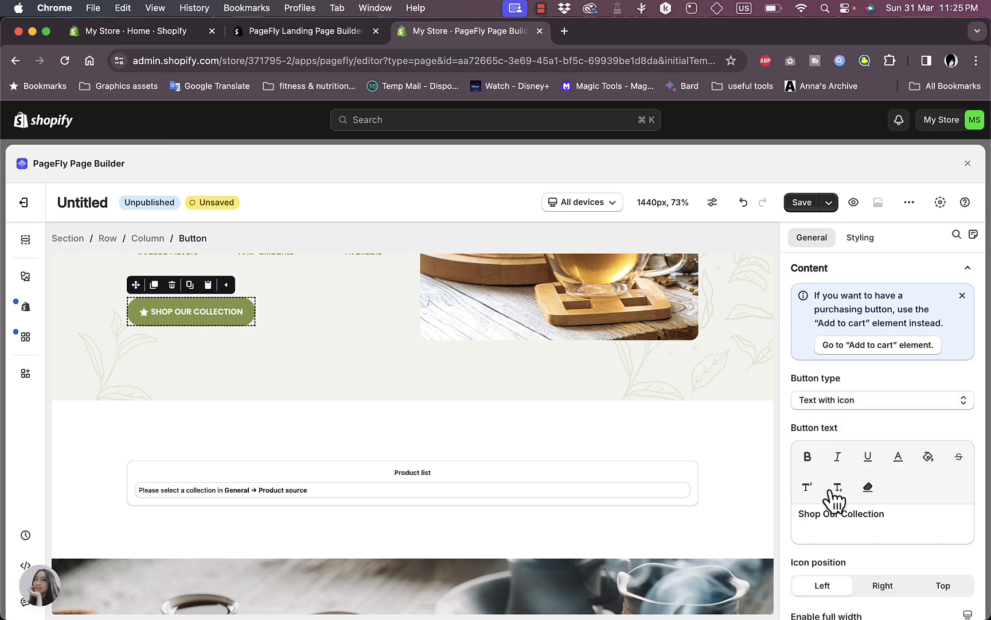
scroll(849, 422, "down", 5)
scroll(848, 419, "up", 1)
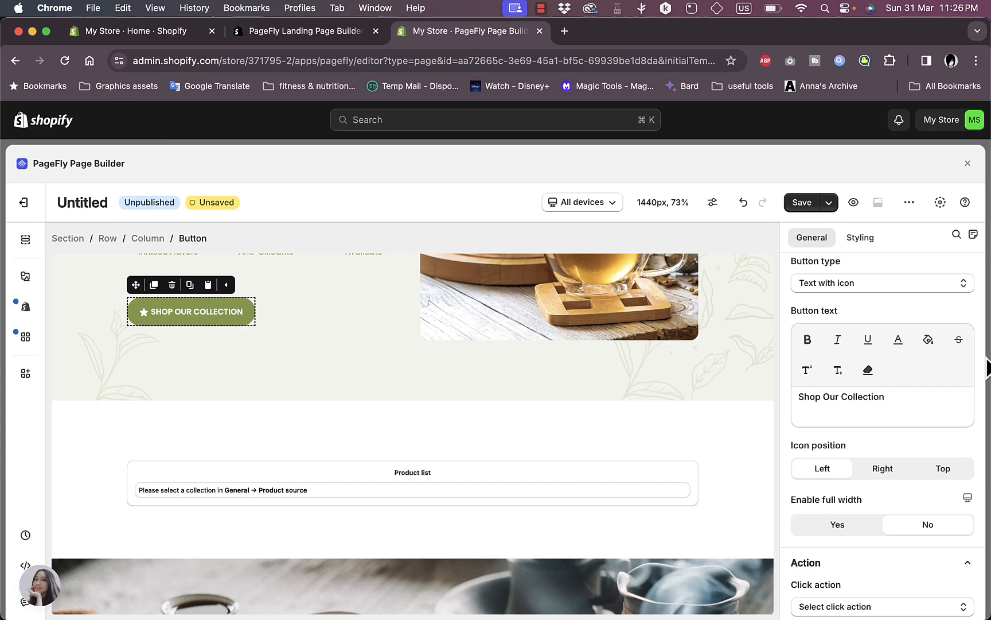
scroll(898, 386, "up", 4)
scroll(898, 386, "down", 10)
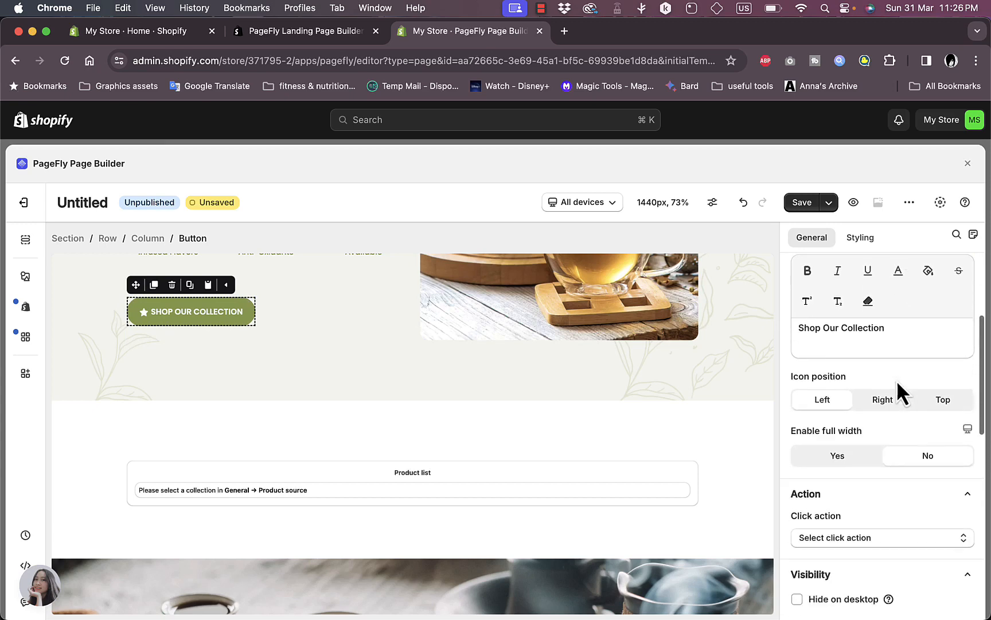
scroll(898, 383, "down", 12)
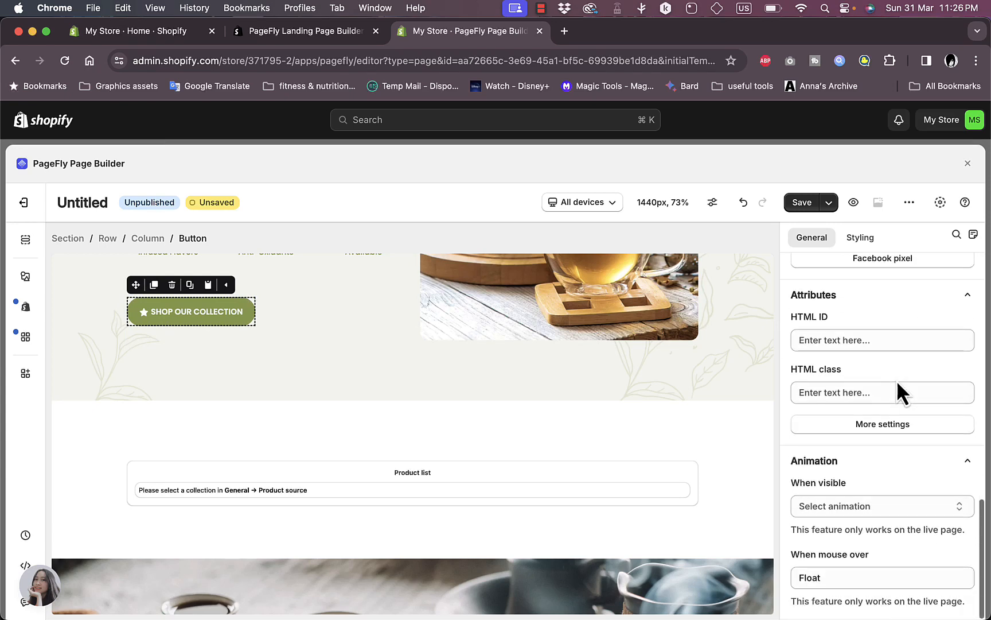
scroll(898, 383, "up", 20)
Try the global button style presets and apply Button 5 to the Shop Our Collection button
left_click(863, 238)
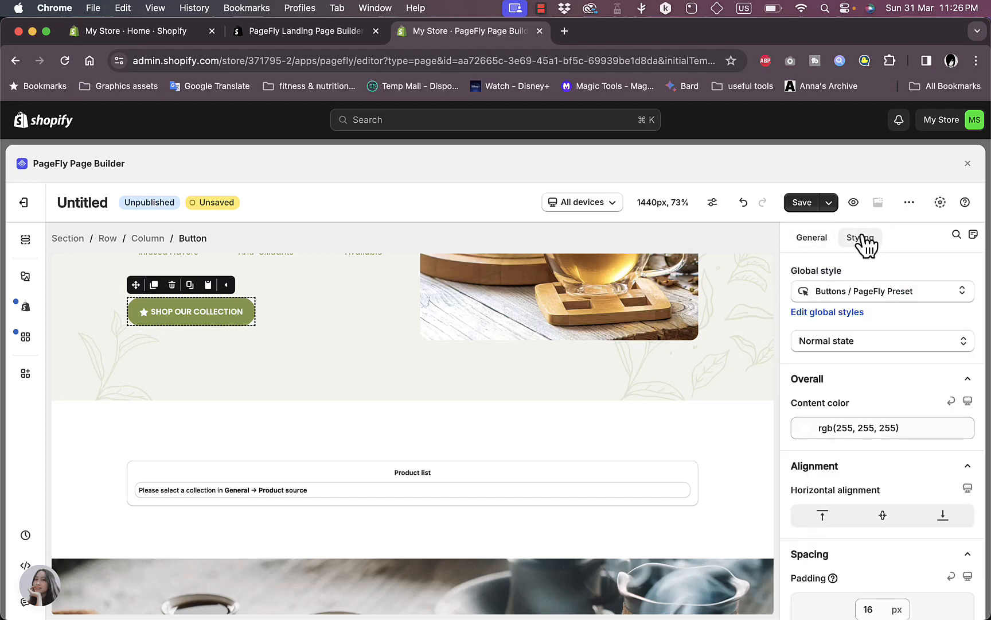
left_click(861, 293)
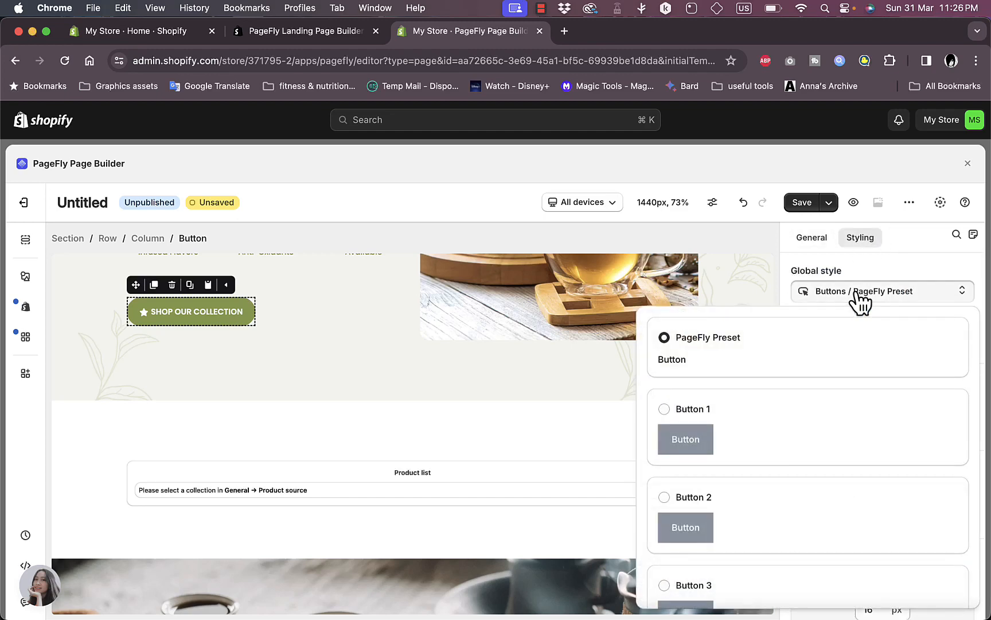
left_click(690, 413)
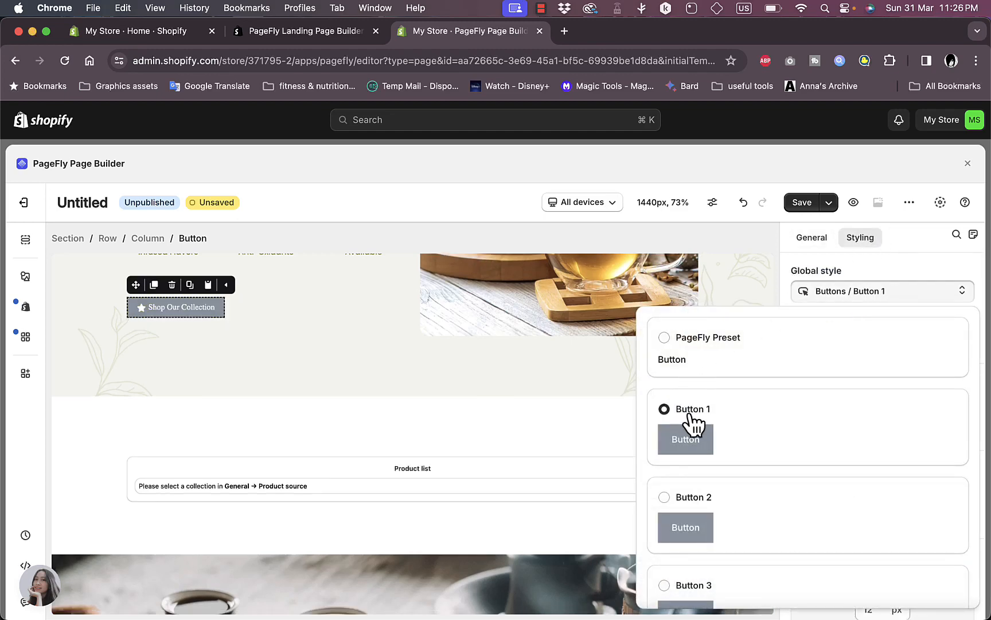
left_click(689, 514)
scroll(739, 492, "down", 5)
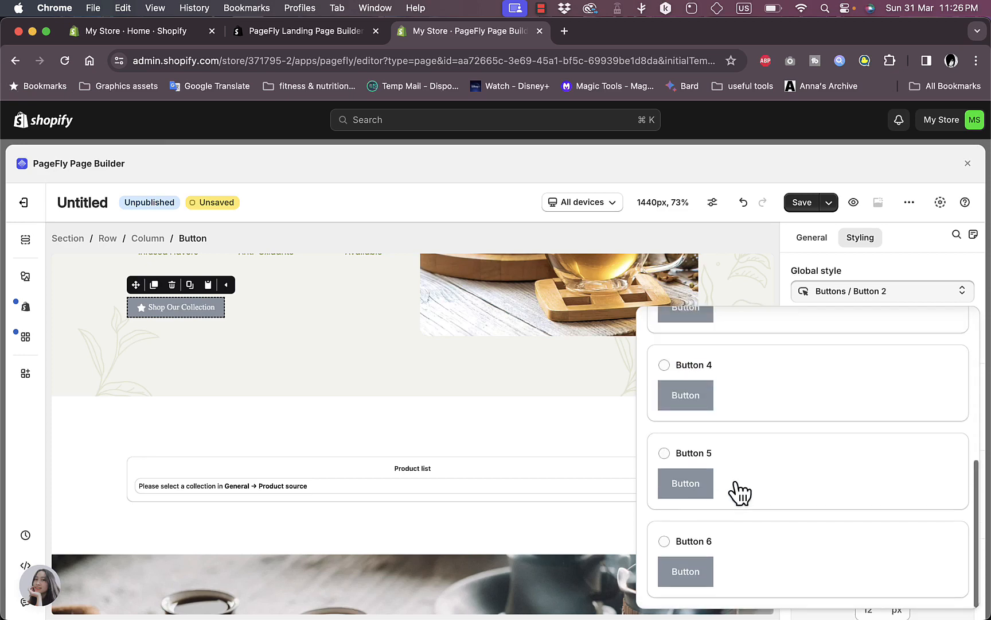
left_click(672, 468)
left_click(815, 291)
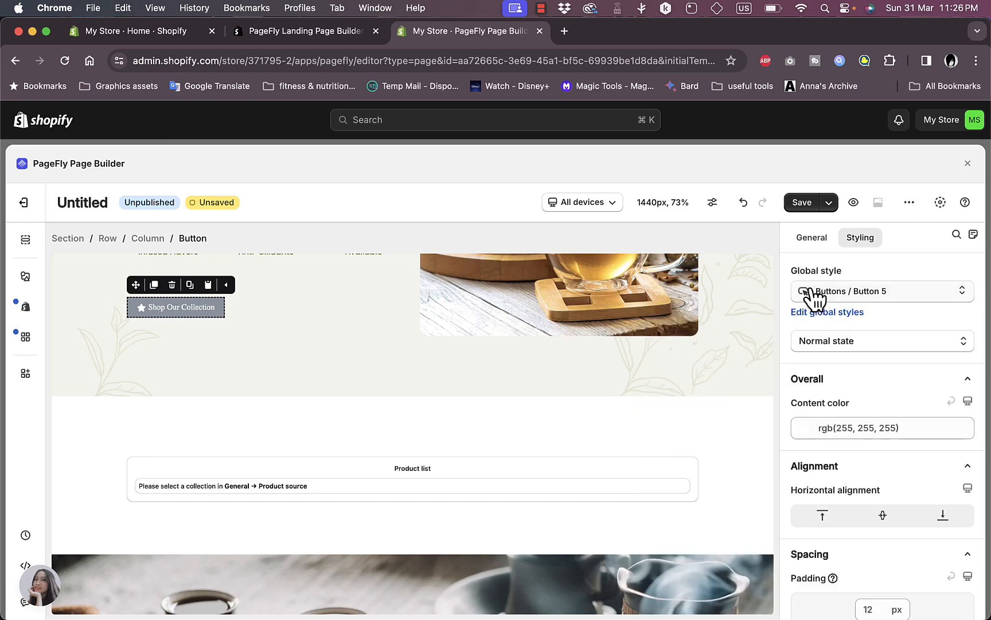
Set the button's Mouse over state content colour to lime green rgb(175, 230, 24)
left_click(868, 340)
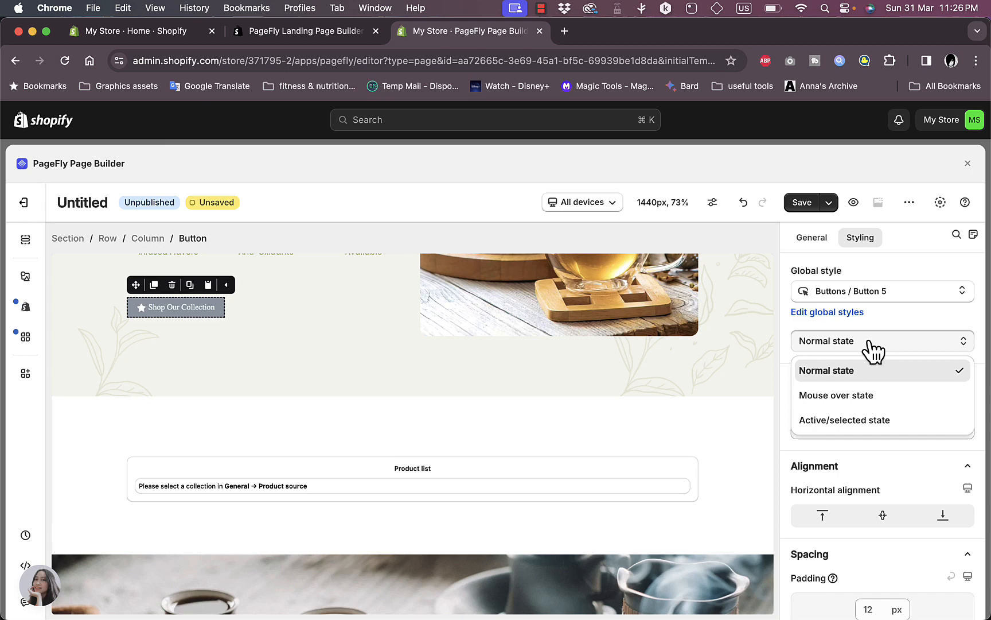
left_click(849, 396)
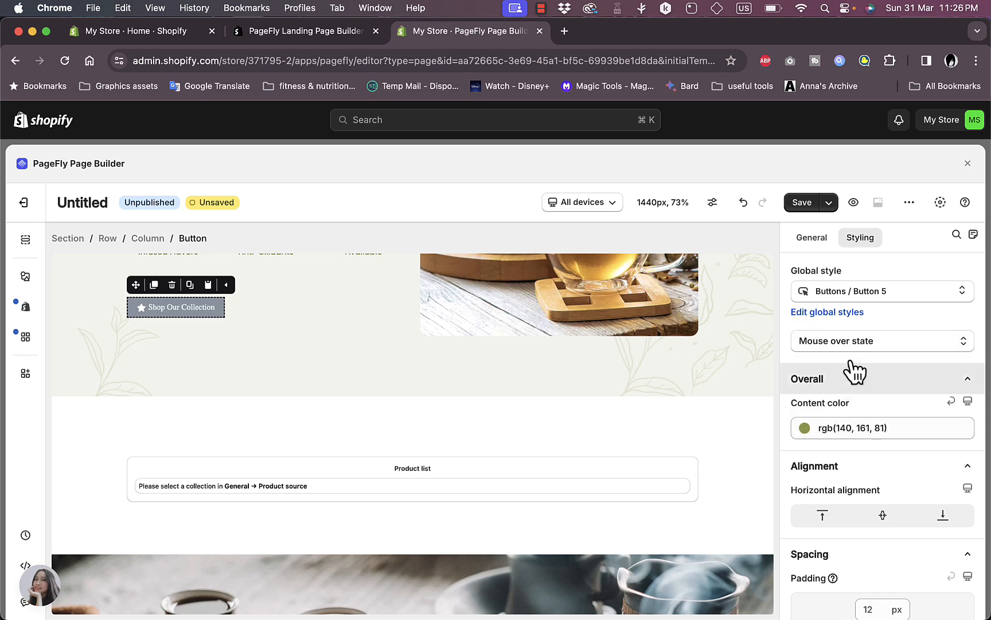
scroll(855, 381, "down", 1)
left_click(854, 391)
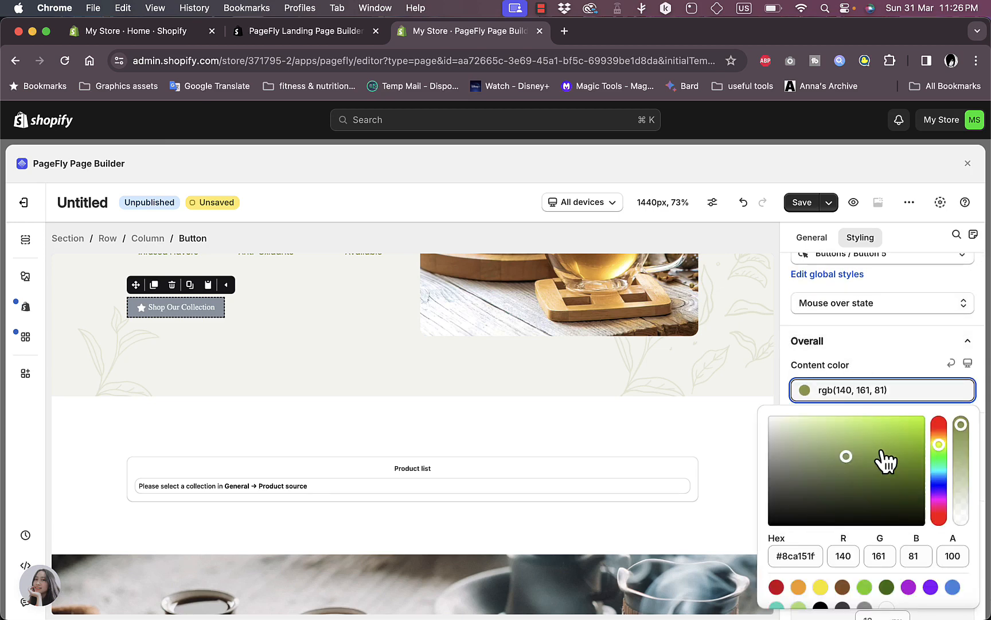
left_click_drag(882, 451, 908, 426)
left_click(905, 366)
scroll(905, 371, "down", 5)
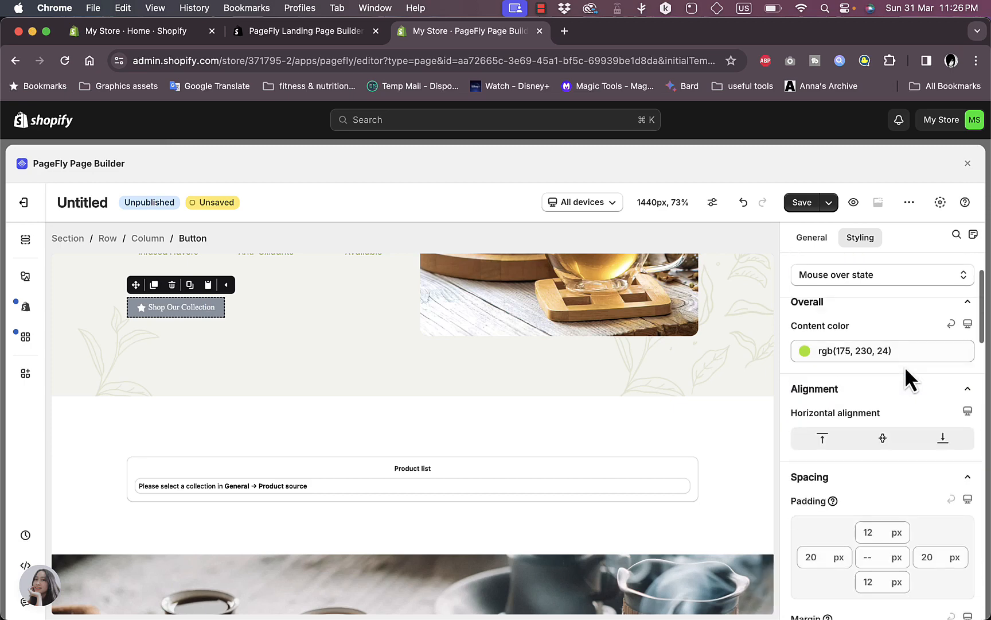
scroll(905, 376, "up", 6)
left_click(821, 241)
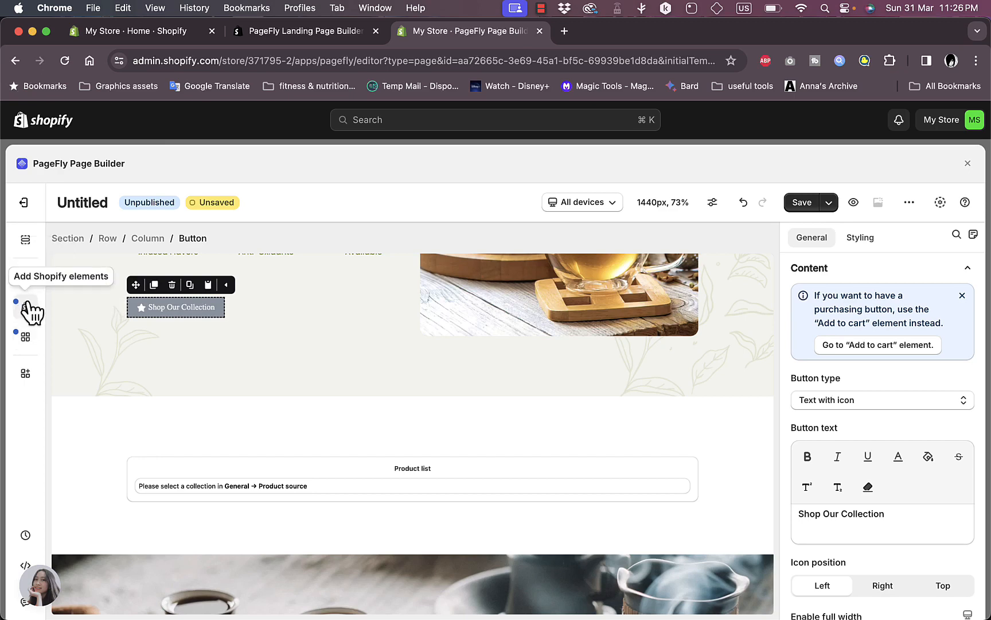
Add two star-icon Button elements, one below Shop Our Collection and one above the product list
left_click(24, 278)
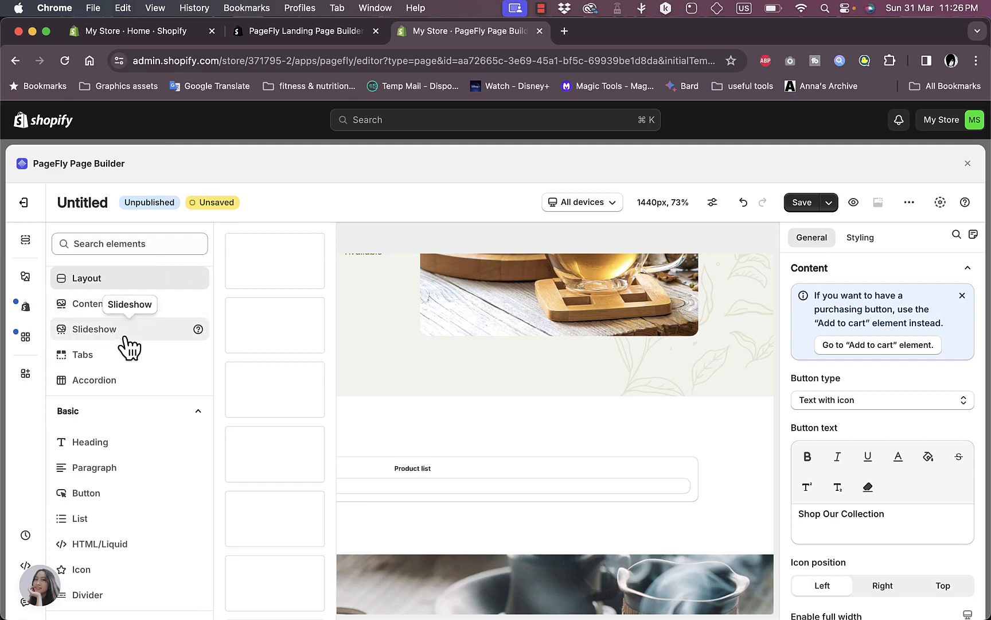
scroll(118, 449, "down", 3)
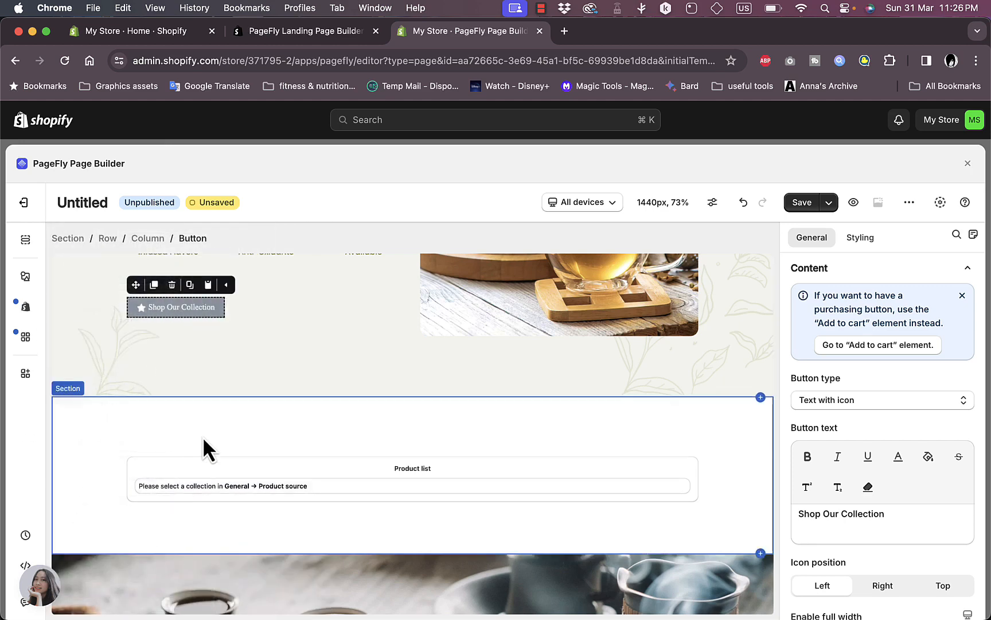
scroll(202, 436, "down", 3)
mouse_move(26, 287)
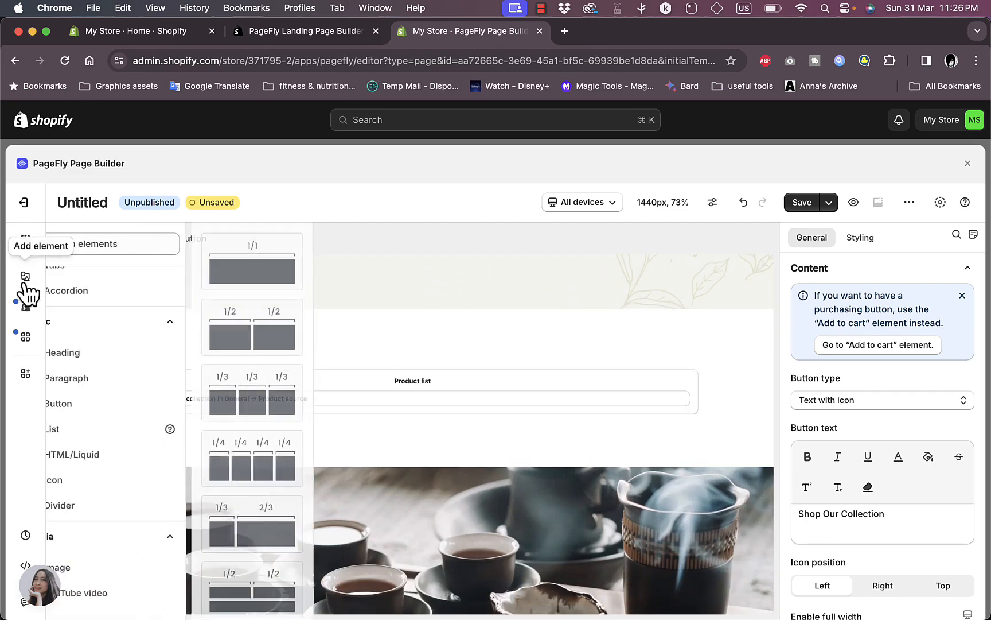
mouse_move(98, 409)
scroll(97, 416, "down", 3)
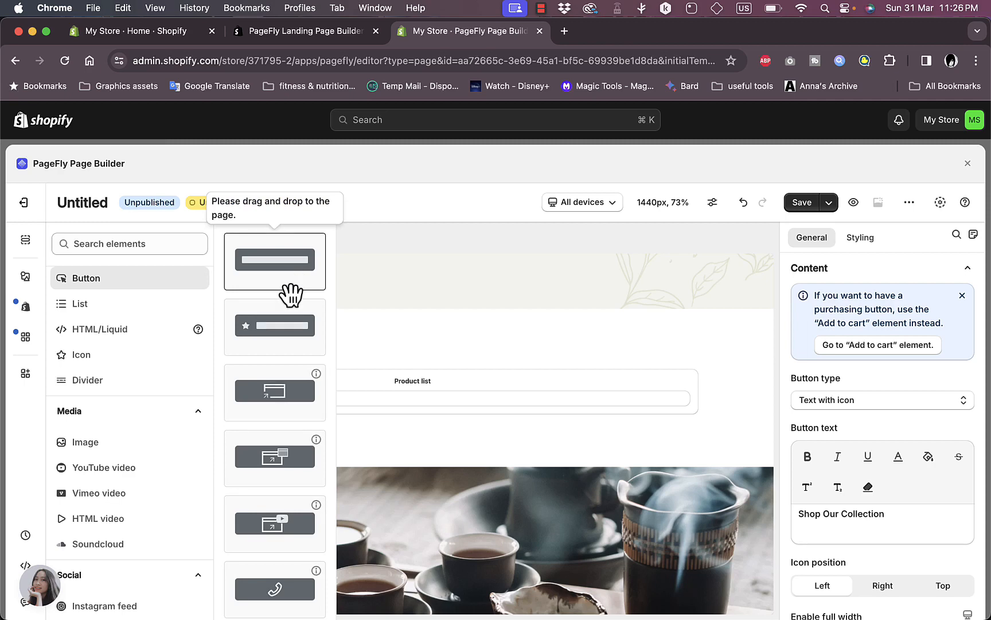
left_click_drag(292, 336, 361, 291)
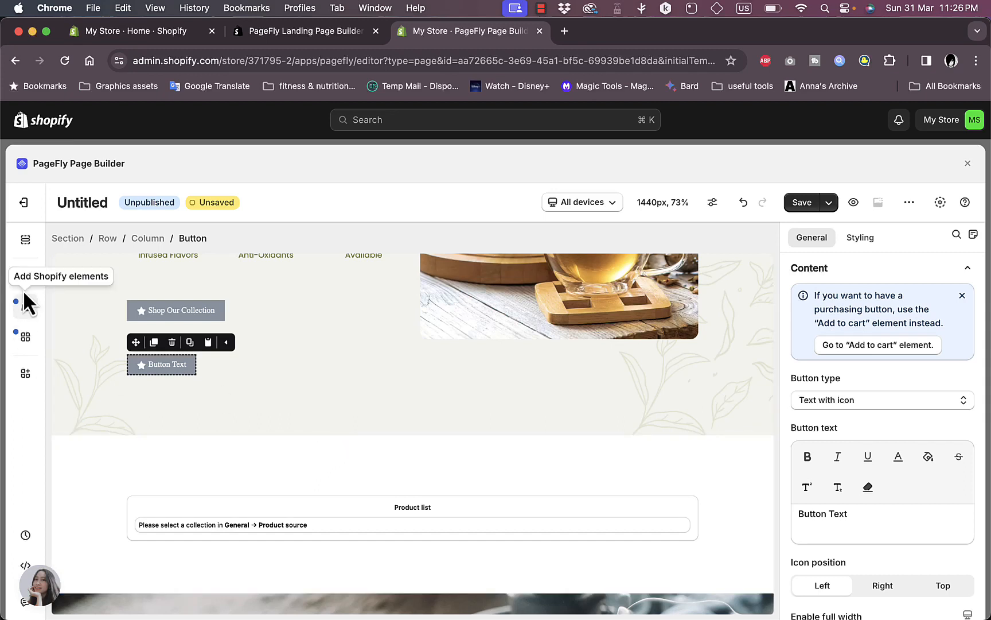
mouse_move(25, 287)
left_click_drag(266, 325, 373, 447)
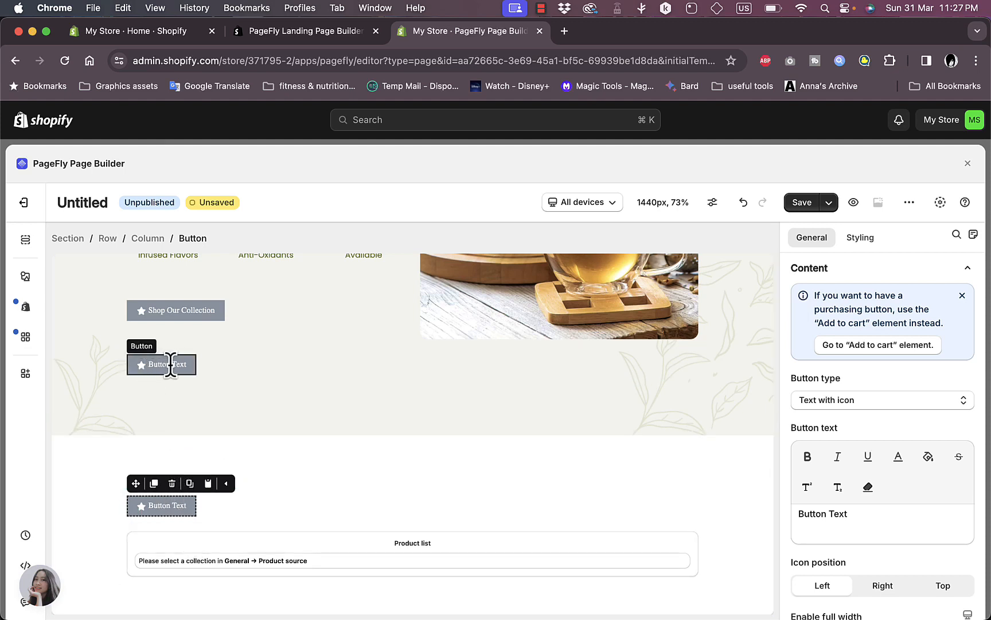
Place the first Product media layout into the lower section above the new Button Text button
left_click(27, 309)
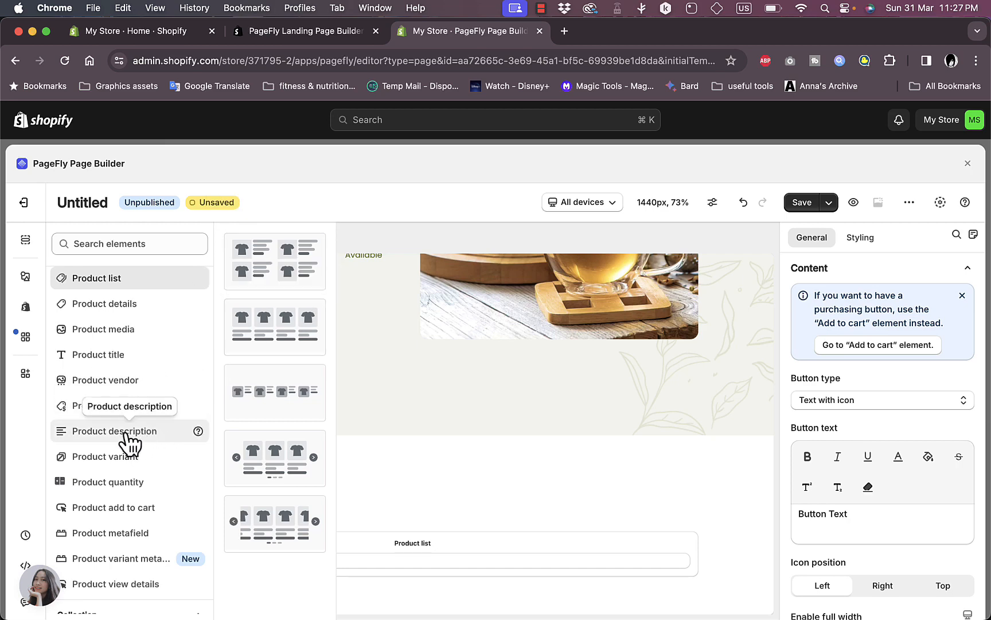
scroll(110, 365, "down", 3)
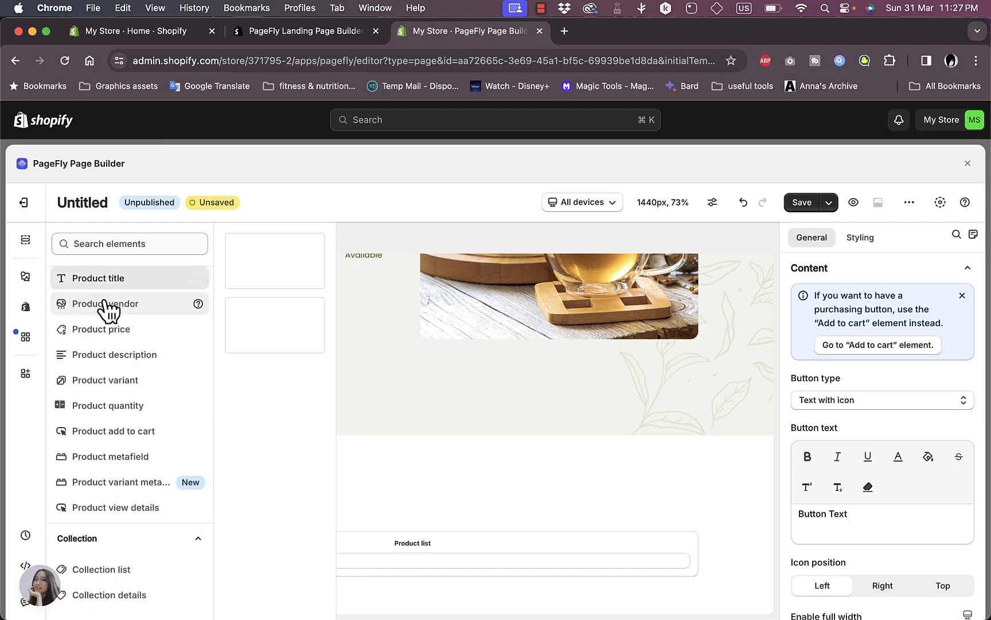
scroll(106, 313, "down", 1)
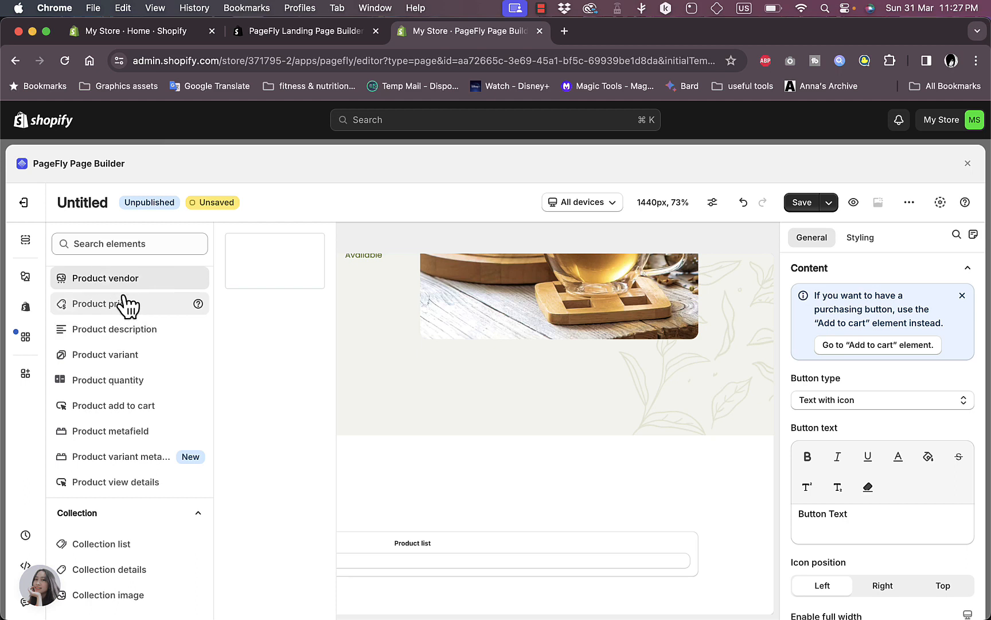
scroll(123, 304, "up", 5)
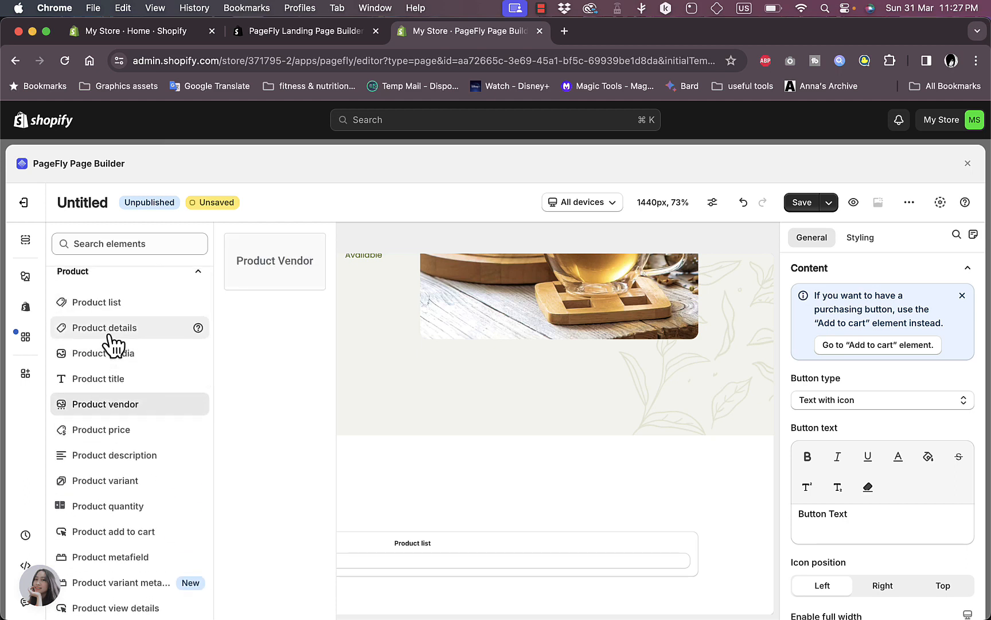
scroll(111, 355, "down", 3)
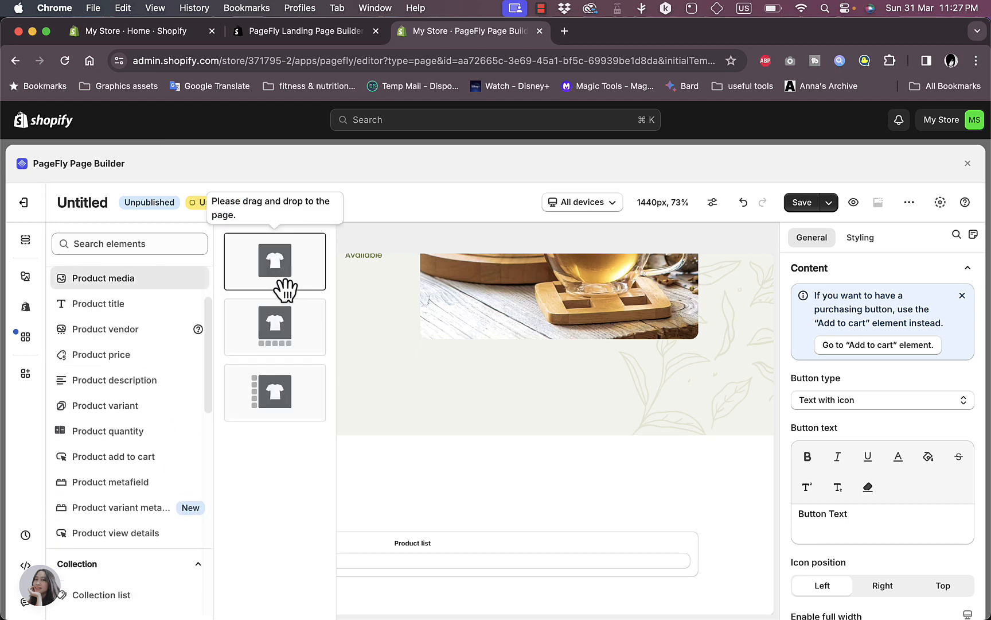
left_click_drag(290, 275, 390, 463)
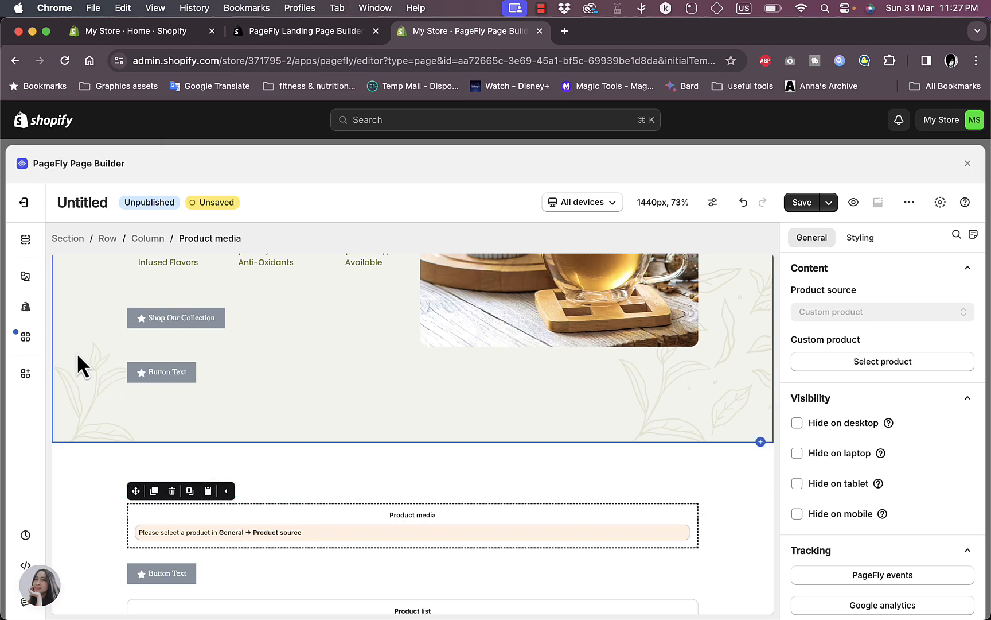
left_click(25, 337)
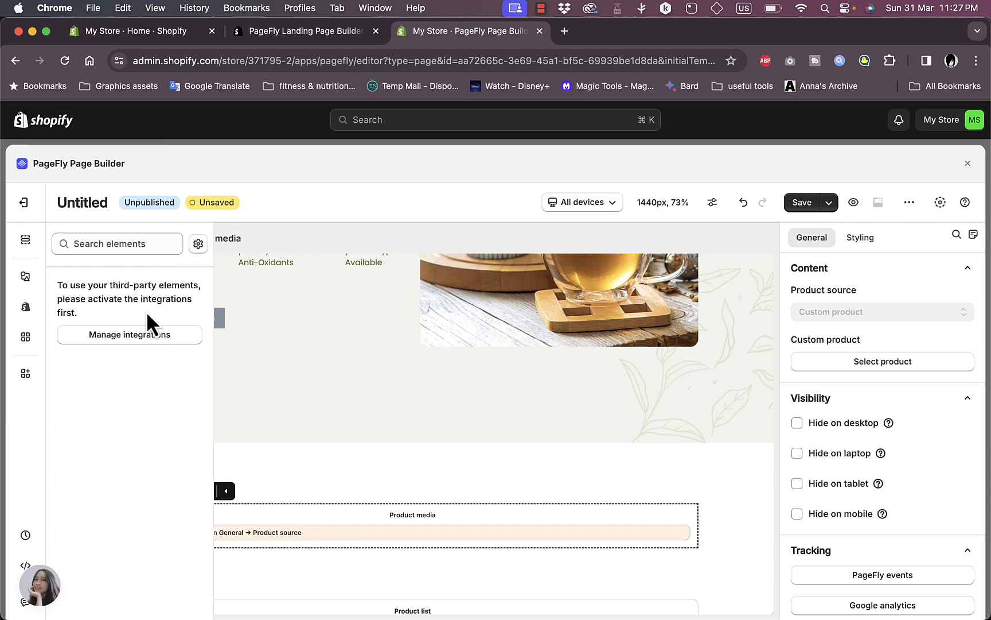
left_click(141, 337)
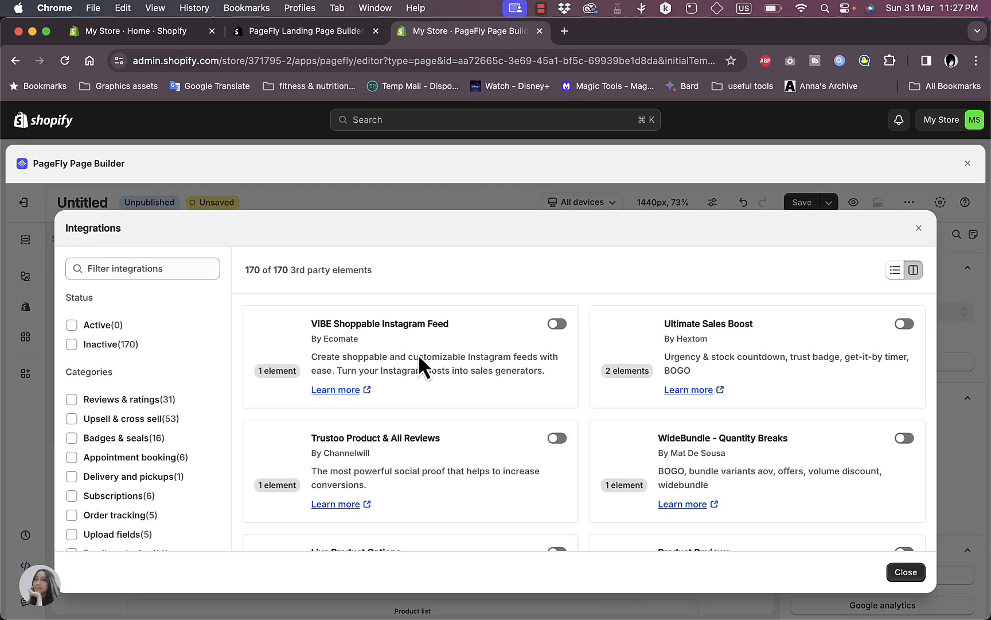
scroll(489, 391, "down", 3)
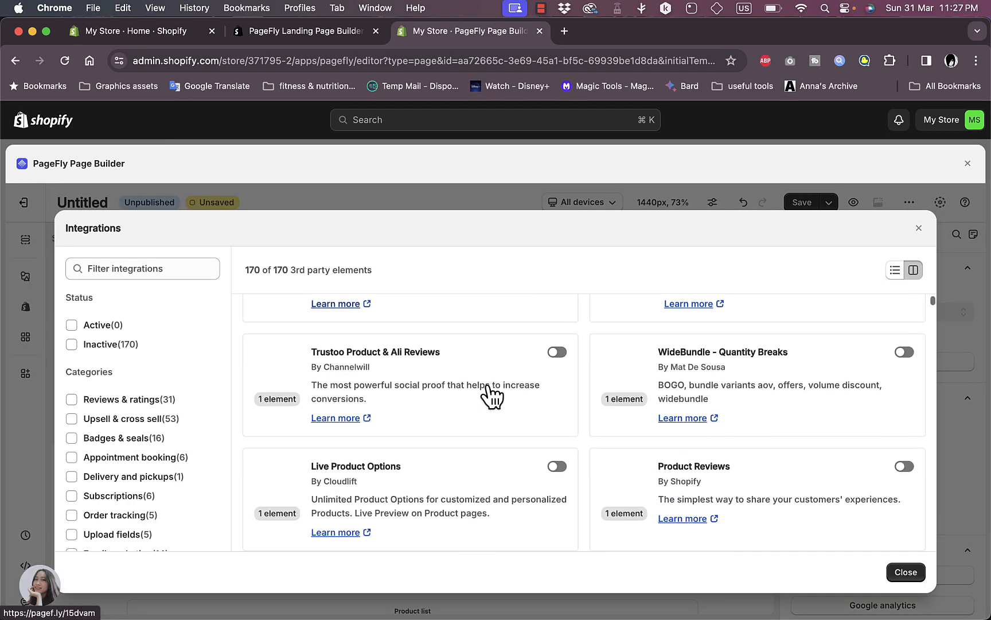
scroll(492, 396, "down", 5)
scroll(492, 396, "up", 8)
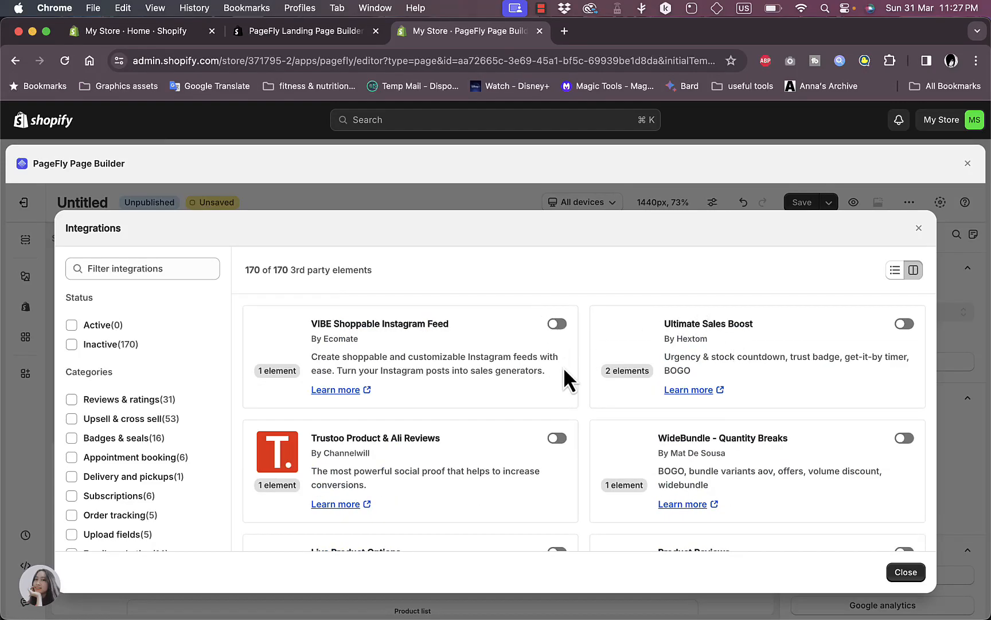
scroll(634, 419, "down", 5)
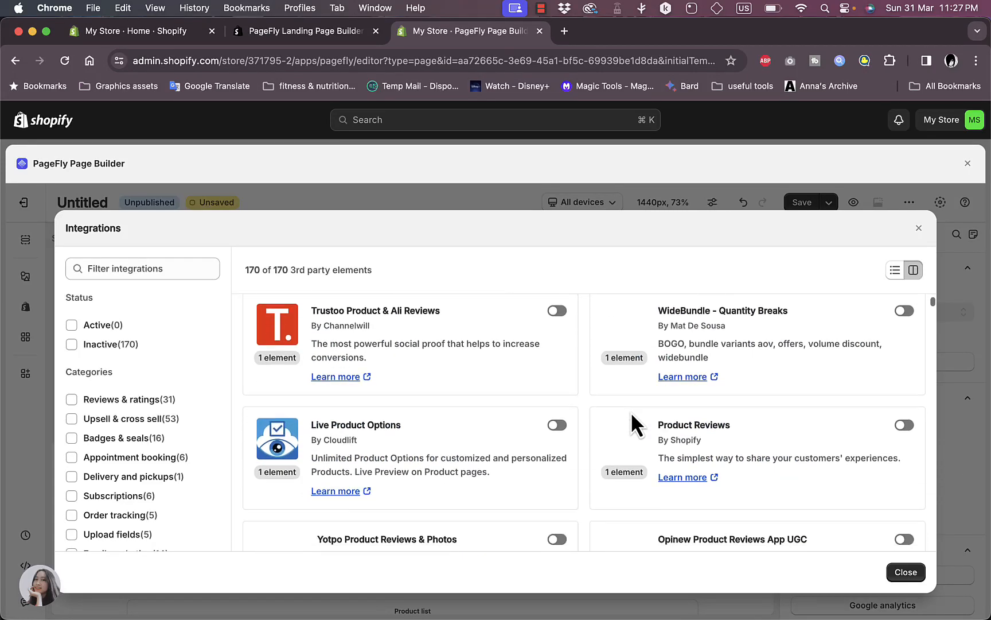
scroll(733, 471, "up", 5)
left_click(905, 572)
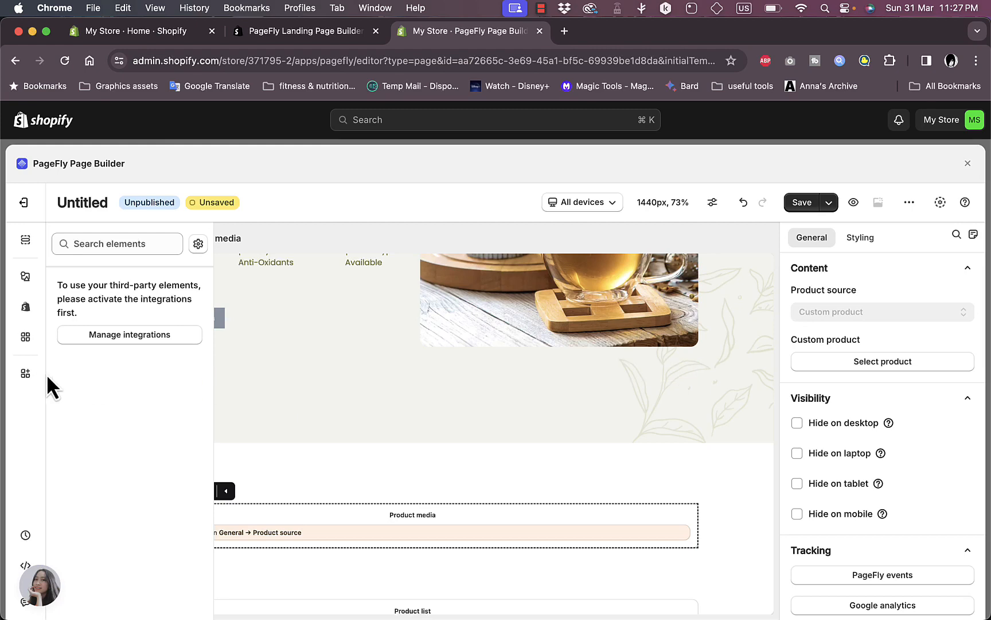
left_click(367, 451)
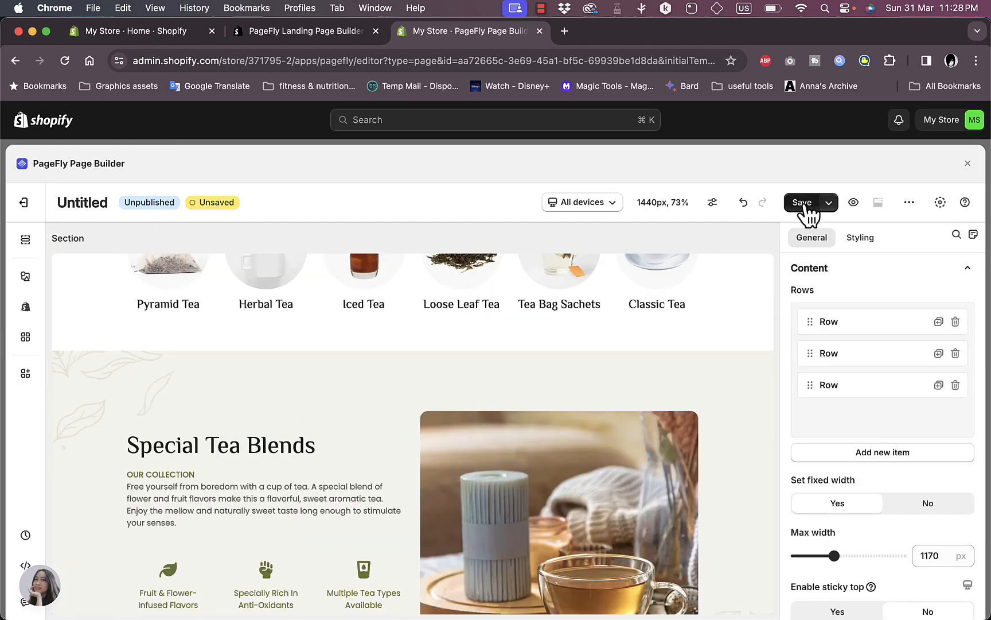
Choose Save and publish, rename the page from Untitled to 'landing', and confirm saving
left_click(829, 203)
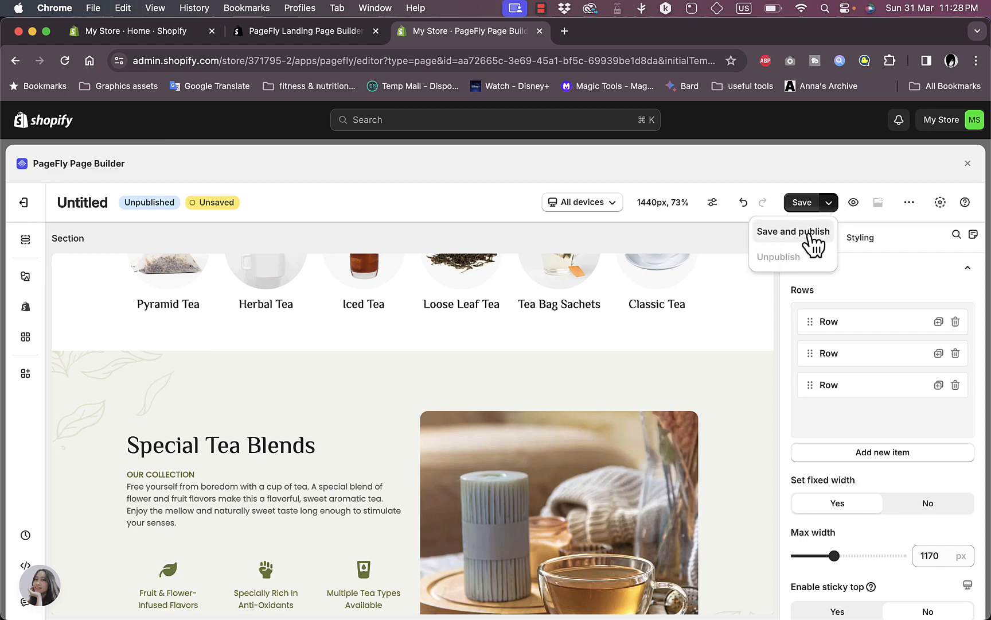
left_click(815, 206)
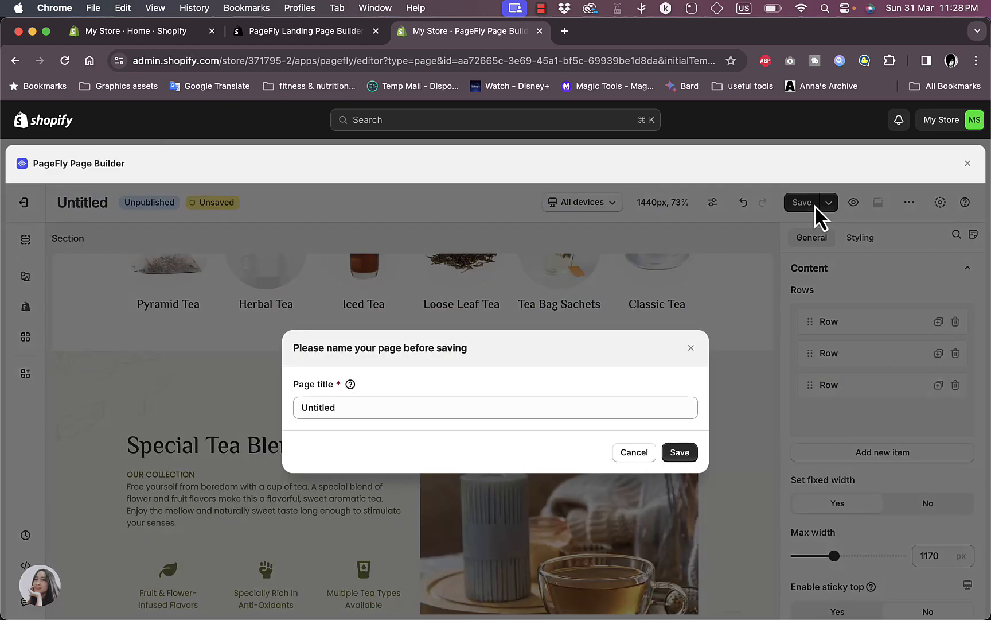
double_click(430, 414)
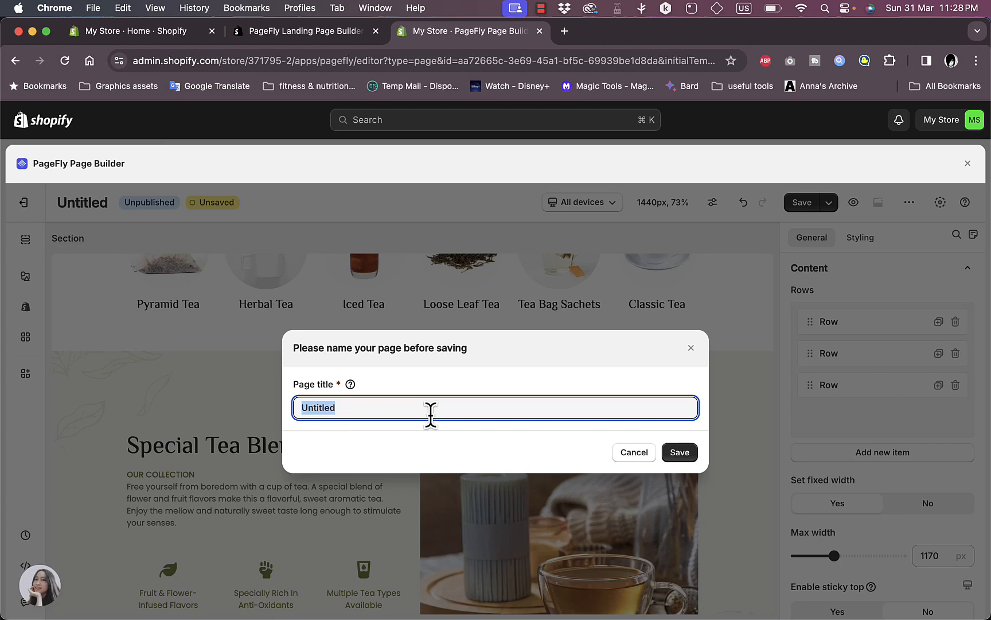
type("landing")
left_click(680, 453)
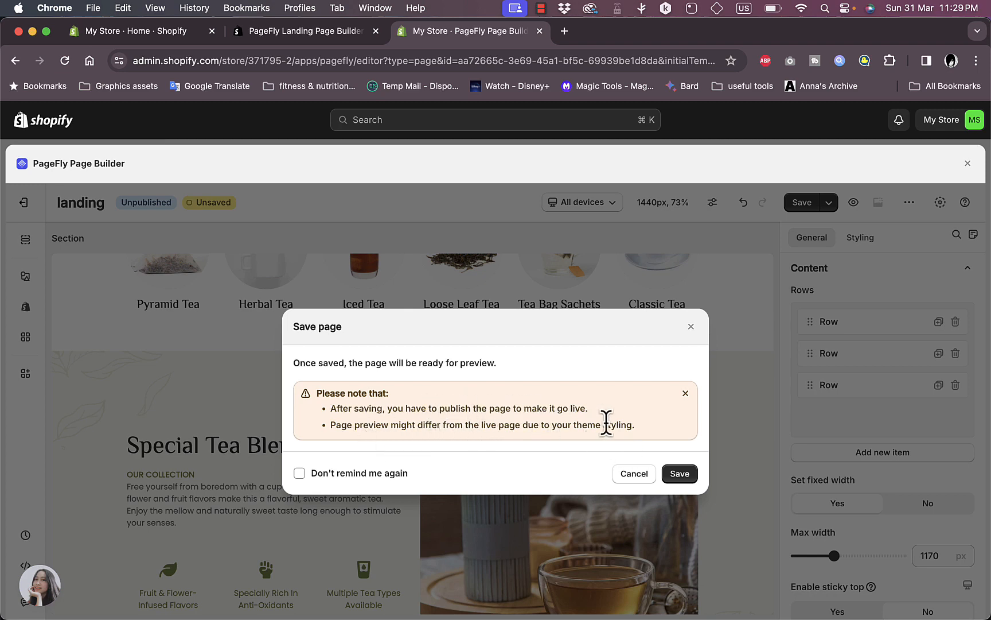
left_click(680, 474)
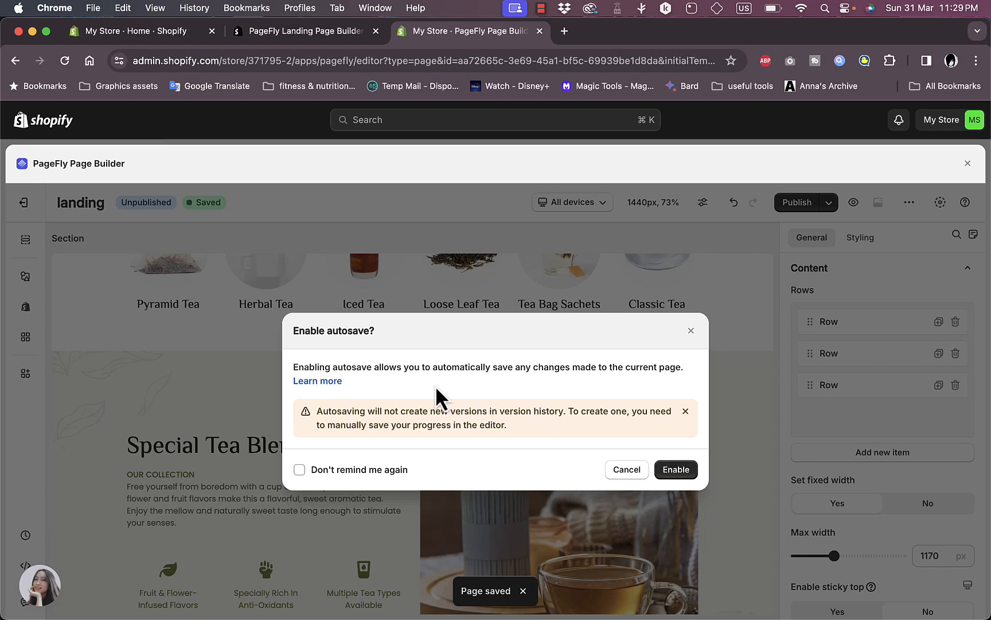
Enable autosave and publish the landing page at /pages/landing
left_click(676, 469)
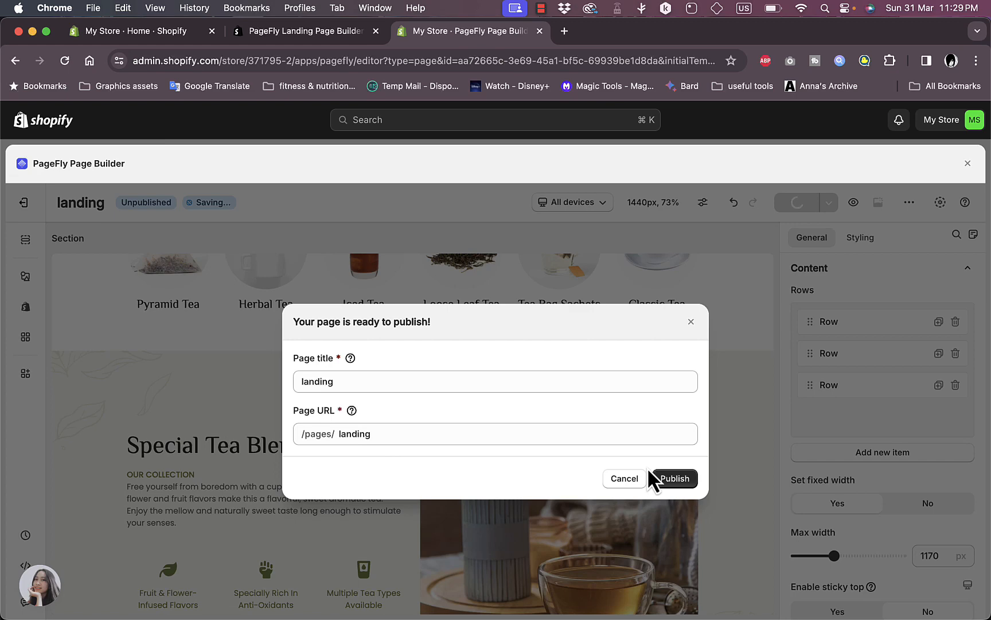
left_click(679, 479)
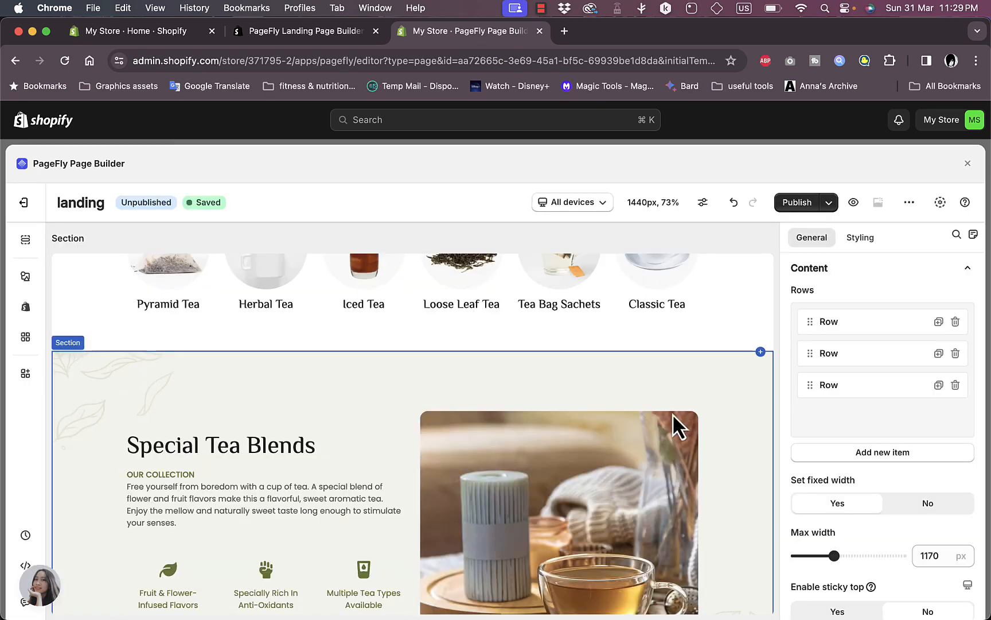